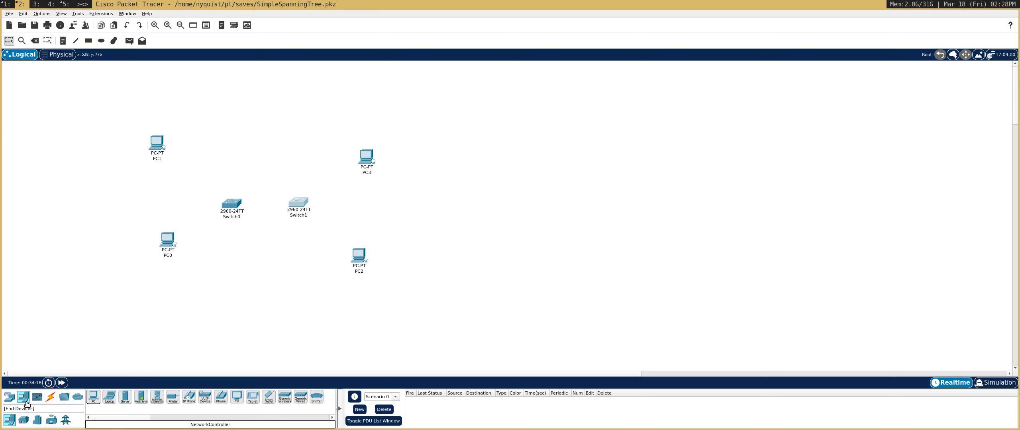
# Connect Switch0 and Switch1 with two parallel links using the automatically chosen connection type
pyautogui.click(50, 397)
pyautogui.click(91, 397)
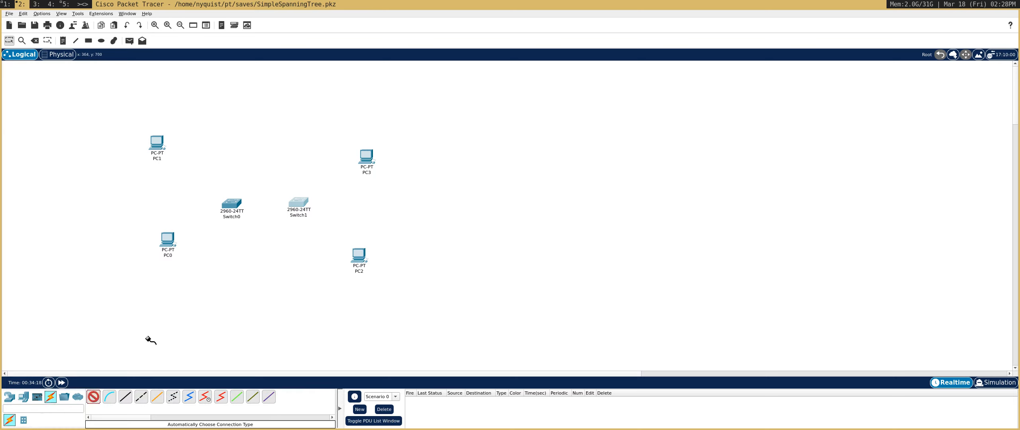
pyautogui.click(235, 203)
pyautogui.click(300, 202)
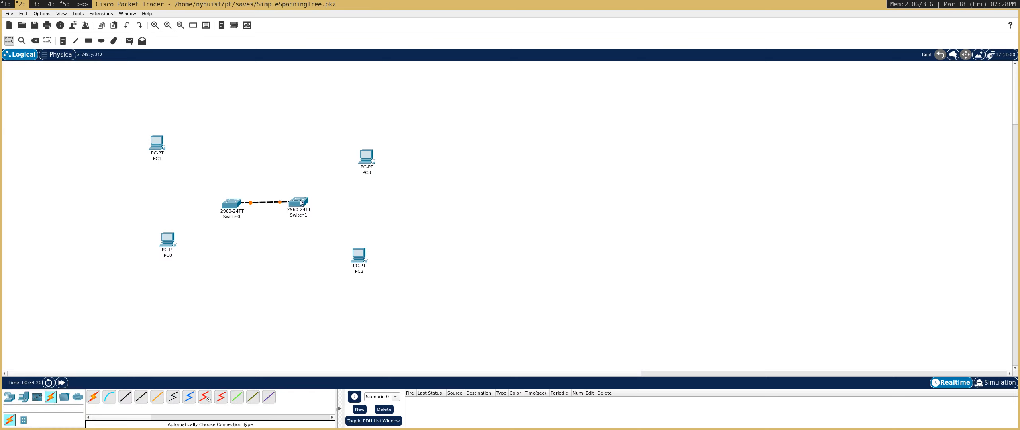
pyautogui.click(93, 397)
pyautogui.click(233, 204)
pyautogui.click(299, 206)
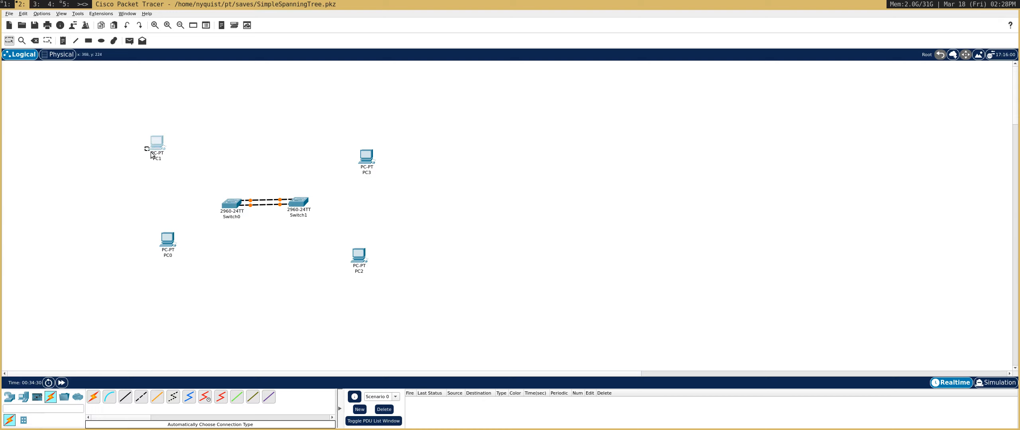
# Reposition PC1, PC3 and PC2 in a compact layout around the switches and move Switch0 and Switch1 closer together
pyautogui.moveTo(166, 161); pyautogui.dragTo(171, 167)
pyautogui.moveTo(367, 159); pyautogui.dragTo(362, 173)
pyautogui.moveTo(351, 260); pyautogui.dragTo(350, 243)
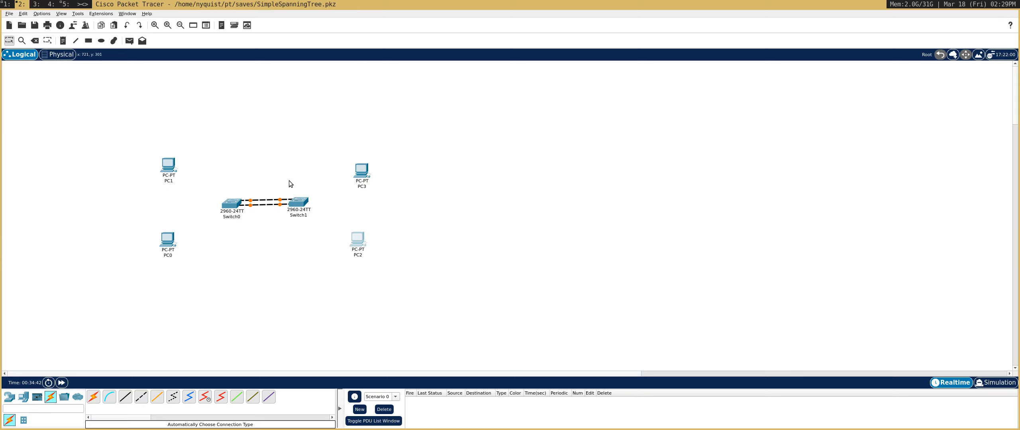
pyautogui.moveTo(297, 211); pyautogui.dragTo(246, 207)
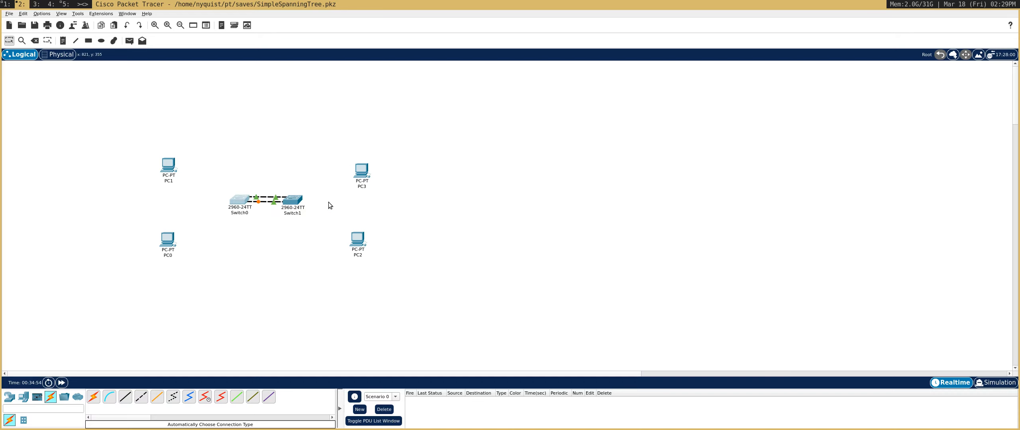
# Open Switch0's command line and enter privileged mode with enable
pyautogui.click(237, 201)
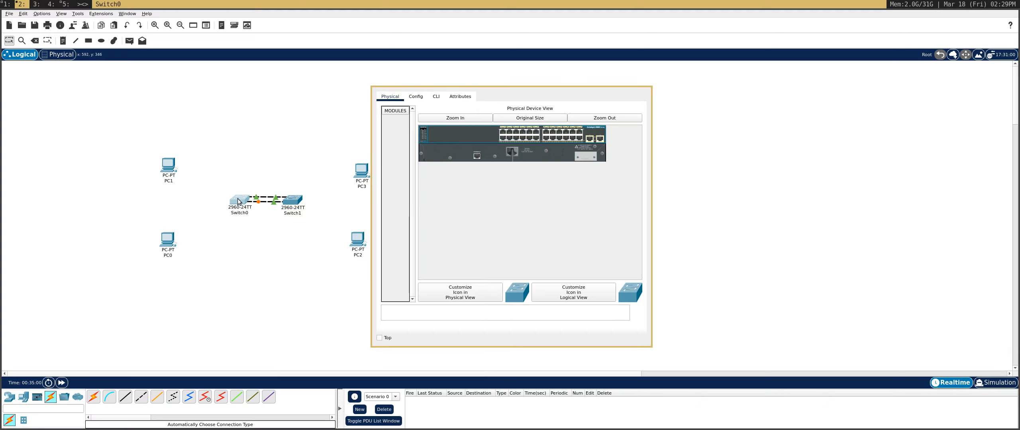
pyautogui.click(436, 98)
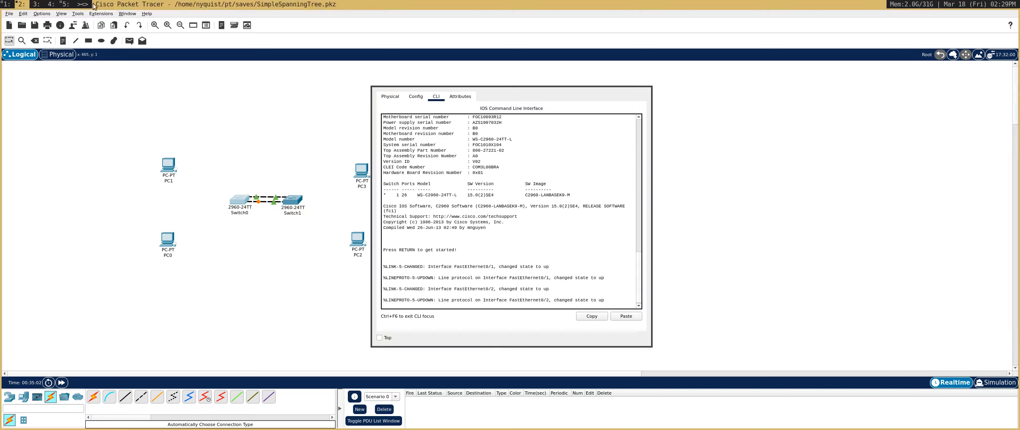
pyautogui.press('Return')
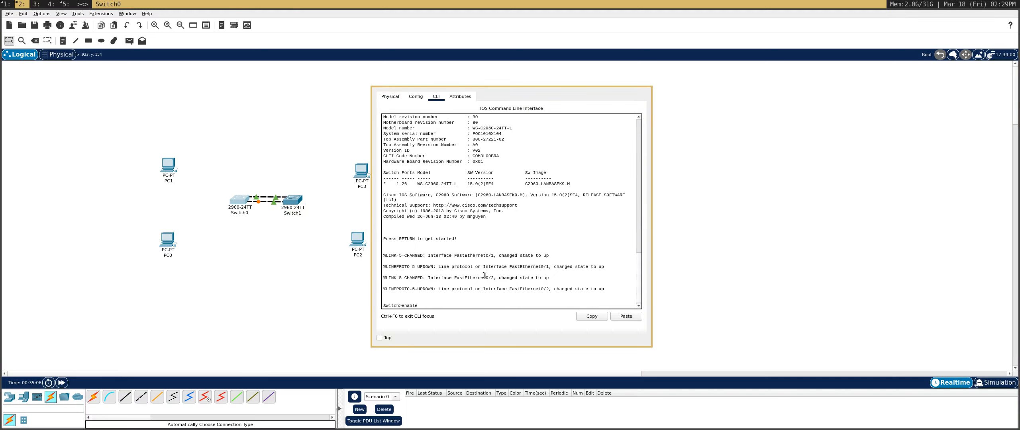
pyautogui.write('enable')
pyautogui.press('Return')
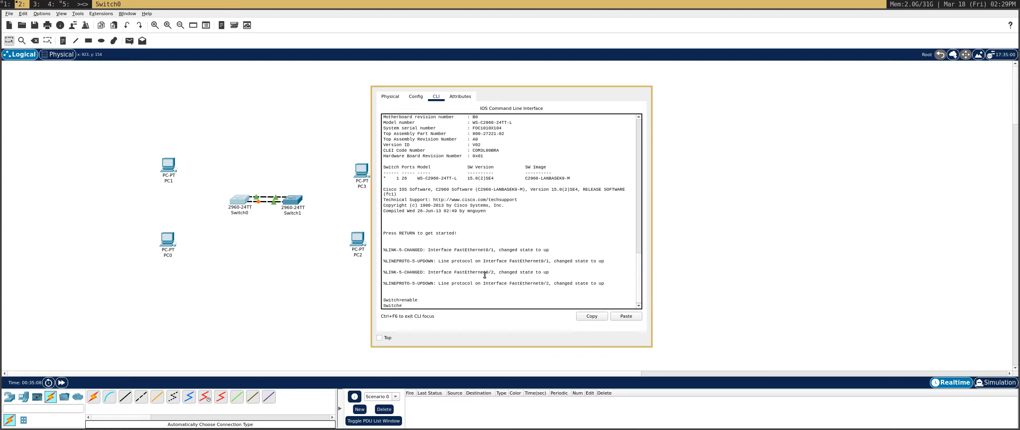
pyautogui.write('conf term')
pyautogui.press('Return')
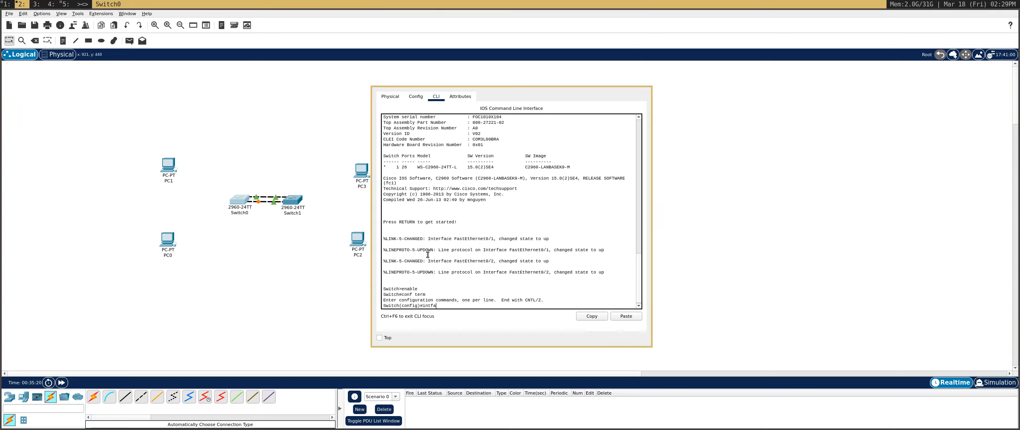
pyautogui.press('BackSpace')
pyautogui.press('BackSpace')
pyautogui.press('BackSpace')
pyautogui.press('BackSpace')
pyautogui.press('BackSpace')
pyautogui.hotkey('ctrl', 'z')
# Display the interface status summary on Switch0 with show ip interface brief, then leave the listing
pyautogui.write('show ip int')
pyautogui.press('Tab')
pyautogui.write('br')
pyautogui.press('Tab')
pyautogui.press('Return')
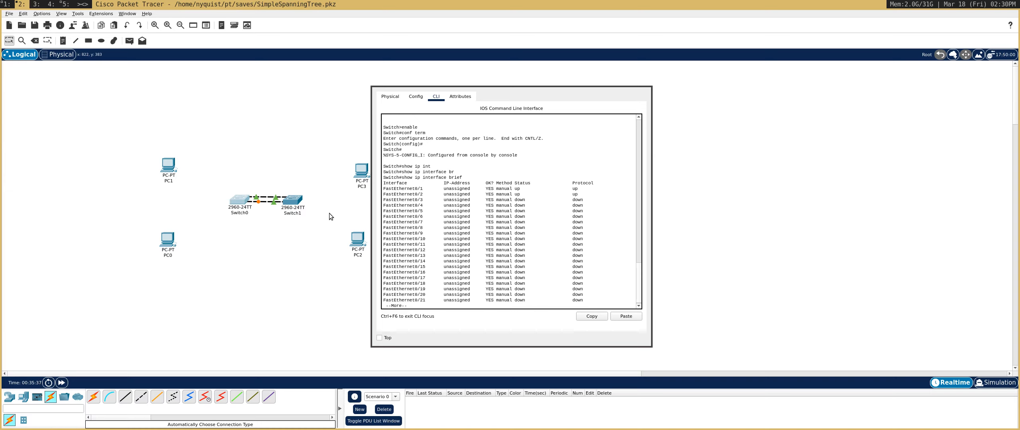
pyautogui.press('Return')
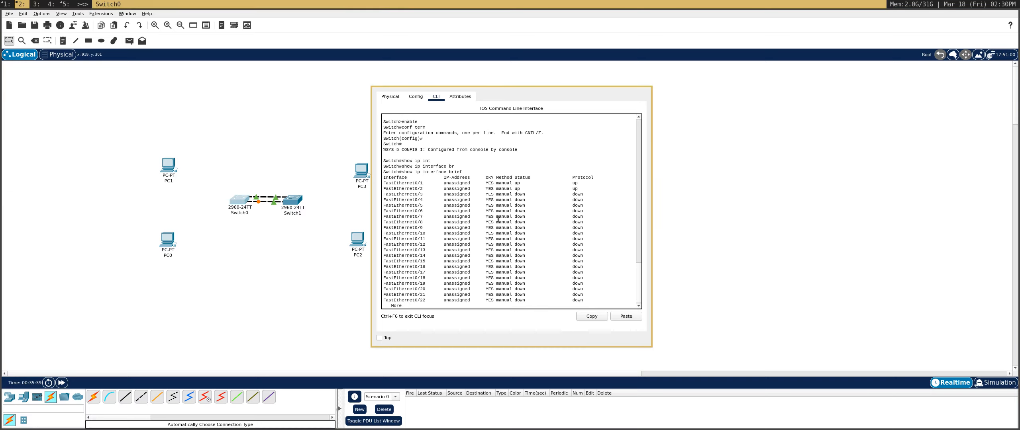
pyautogui.press('q')
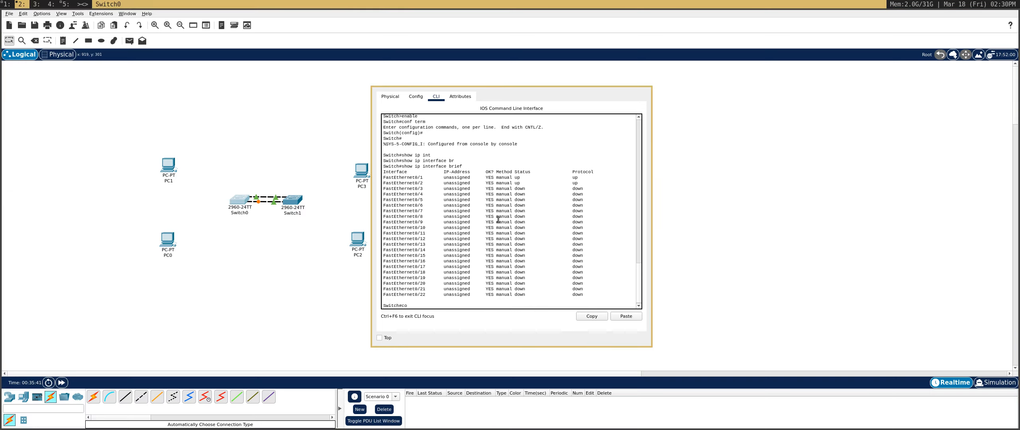
# Assign interfaces fa0/1-2 on Switch0 to channel-group 1 with mode on from global configuration mode
pyautogui.write('conf term')
pyautogui.press('Return')
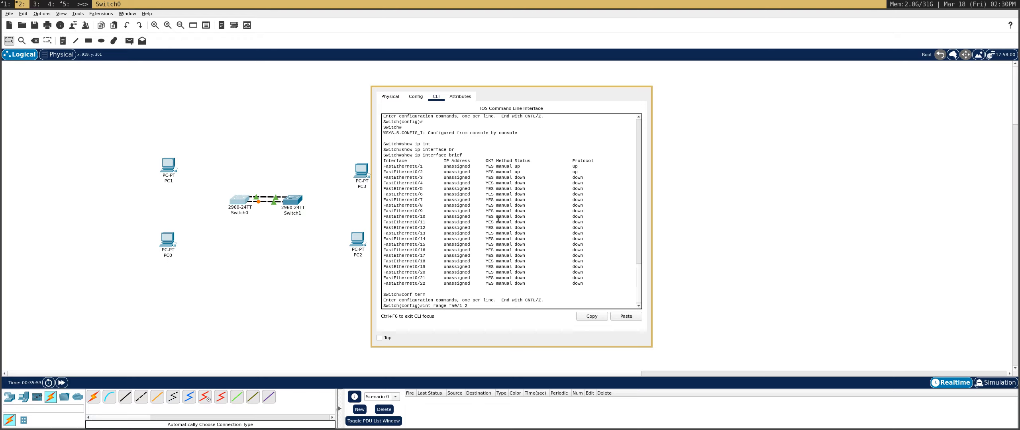
pyautogui.press('Return')
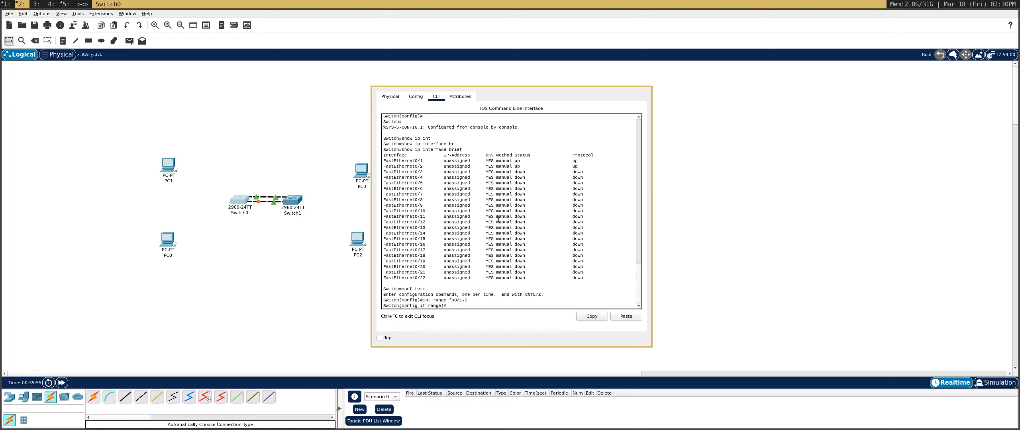
pyautogui.write('channel-grou')
pyautogui.press('Tab')
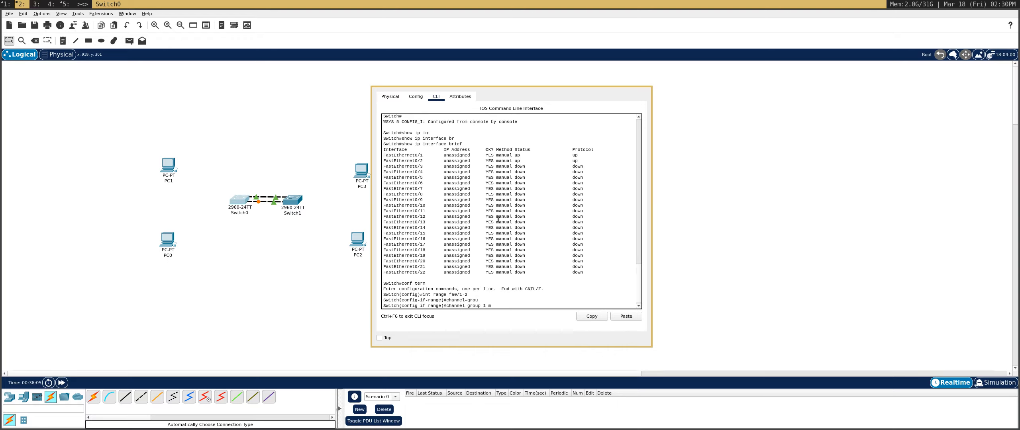
pyautogui.press('Return')
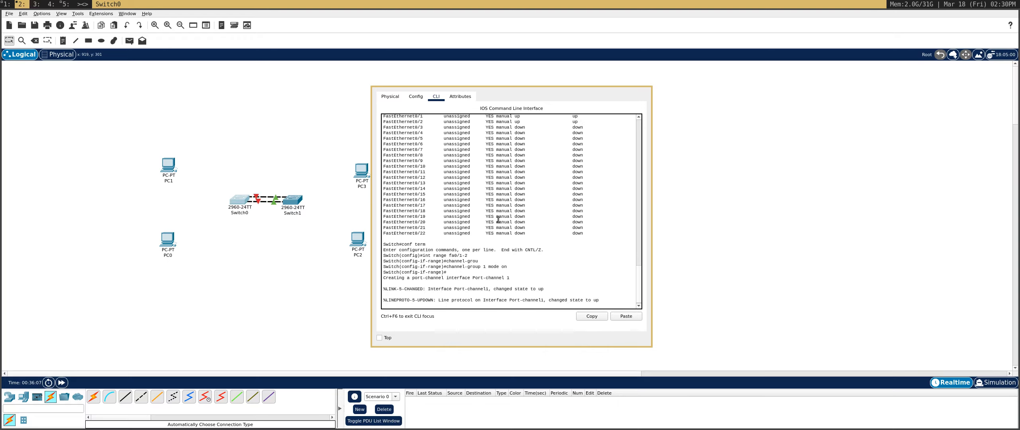
pyautogui.press('Return')
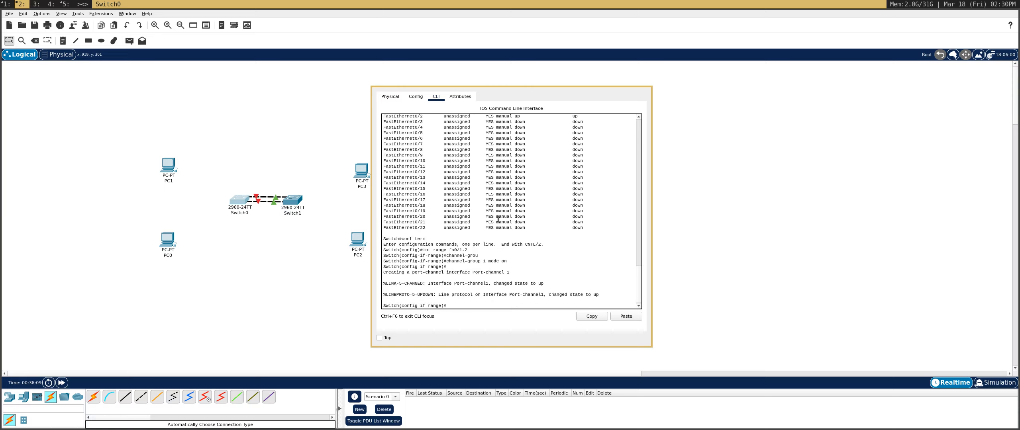
# Open Switch1's command line and arrange its window beside the Switch0 window
pyautogui.moveTo(506, 211); pyautogui.dragTo(543, 159)
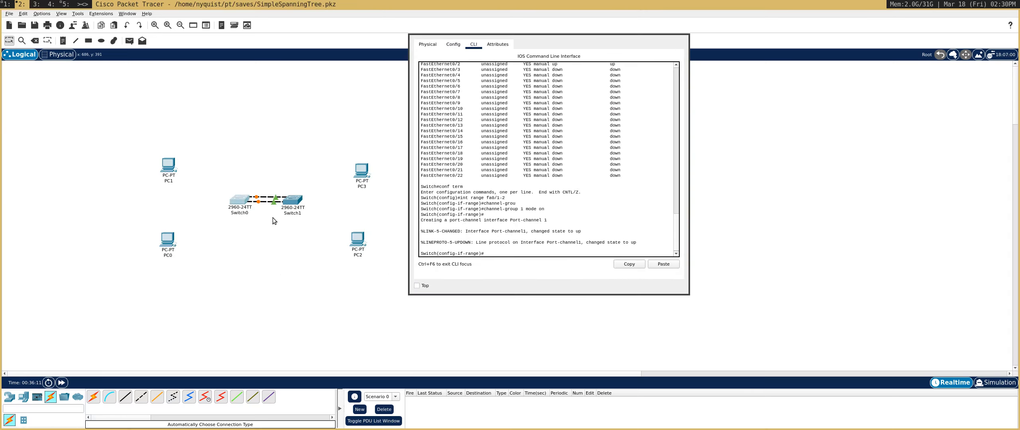
pyautogui.click(290, 201)
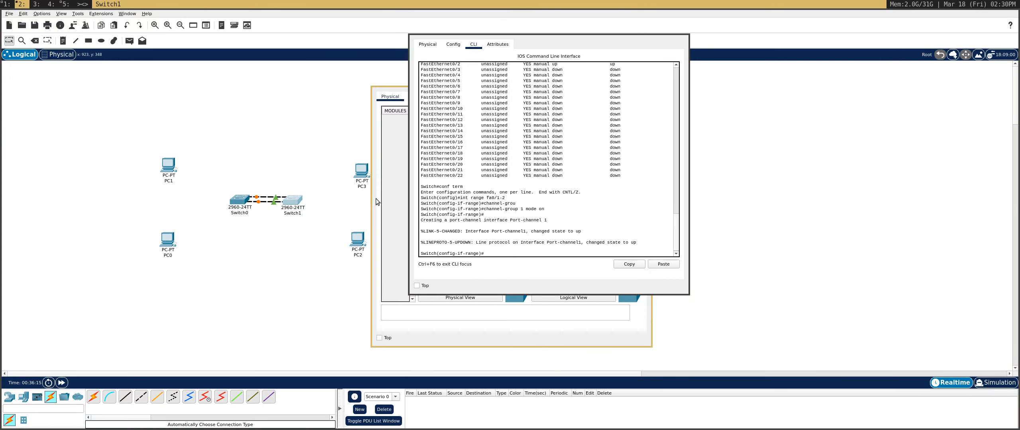
pyautogui.moveTo(376, 198); pyautogui.dragTo(689, 186)
pyautogui.moveTo(564, 172); pyautogui.dragTo(513, 186)
pyautogui.moveTo(796, 182); pyautogui.dragTo(766, 164)
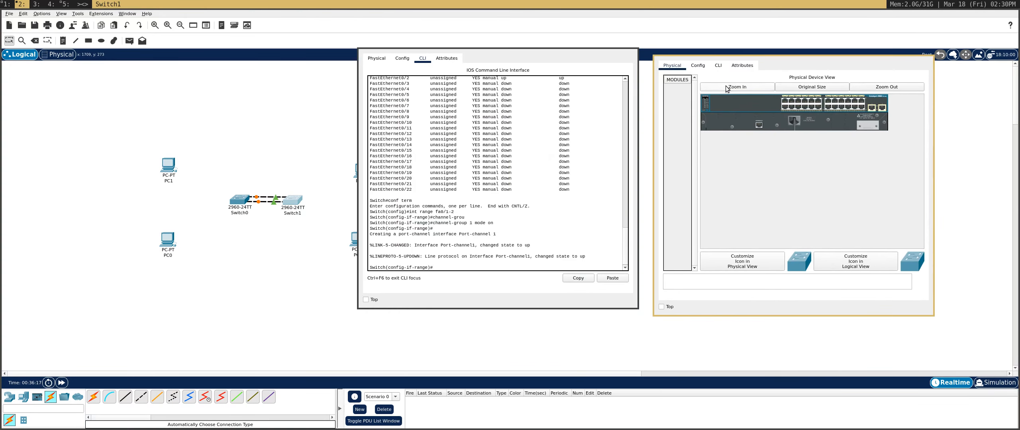
pyautogui.click(719, 65)
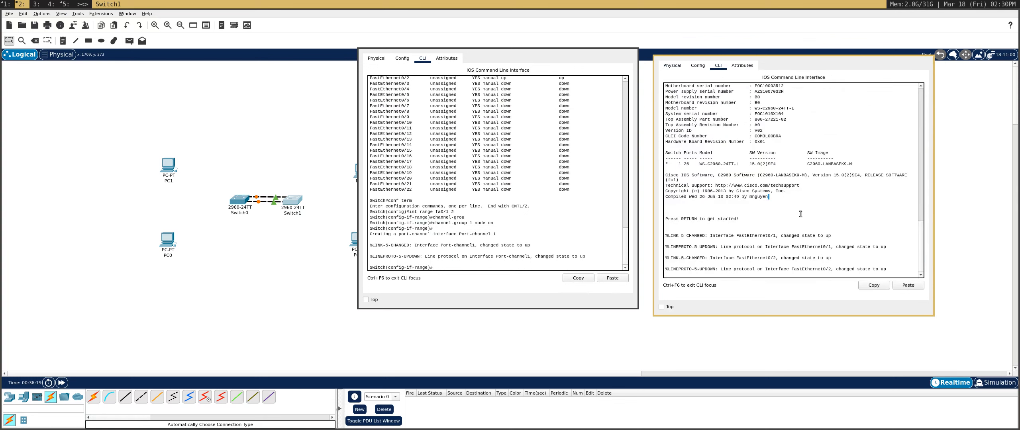
# Enter privileged mode on Switch1 with enable and go into global configuration with conf term
pyautogui.press('Return')
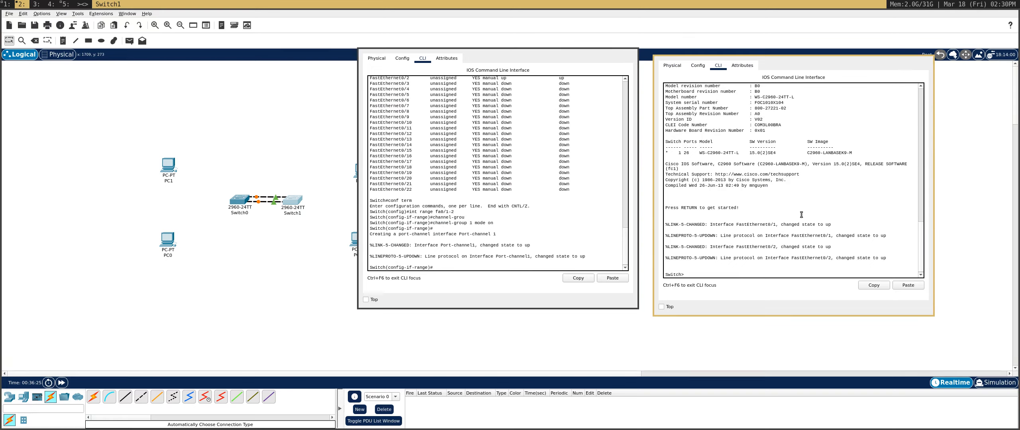
pyautogui.write('enabo')
pyautogui.write('e')
pyautogui.press('Return')
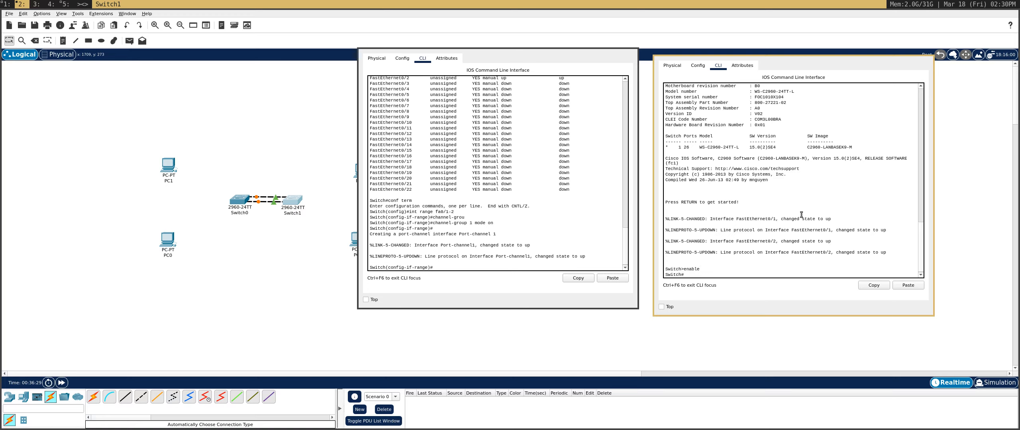
pyautogui.write('conf term')
pyautogui.press('Return')
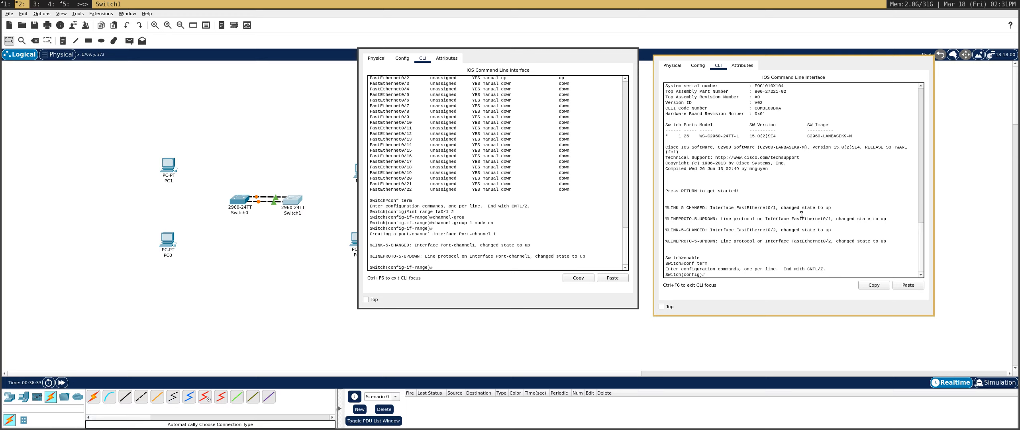
# Select the interface range fa0/1-2 on Switch1 for configuration
pyautogui.write('int')
pyautogui.write(' fa0')
pyautogui.write('ng')
pyautogui.press('Tab')
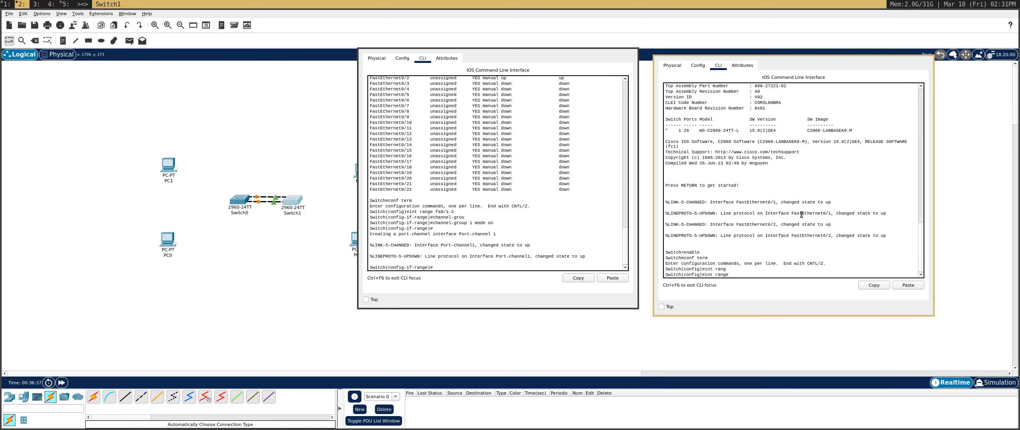
pyautogui.write('fa0/1-2')
pyautogui.press('Return')
# Add the selected Switch1 interfaces to channel-group 1 with mode on
pyautogui.write('chang')
pyautogui.press('BackSpace')
pyautogui.press('Tab')
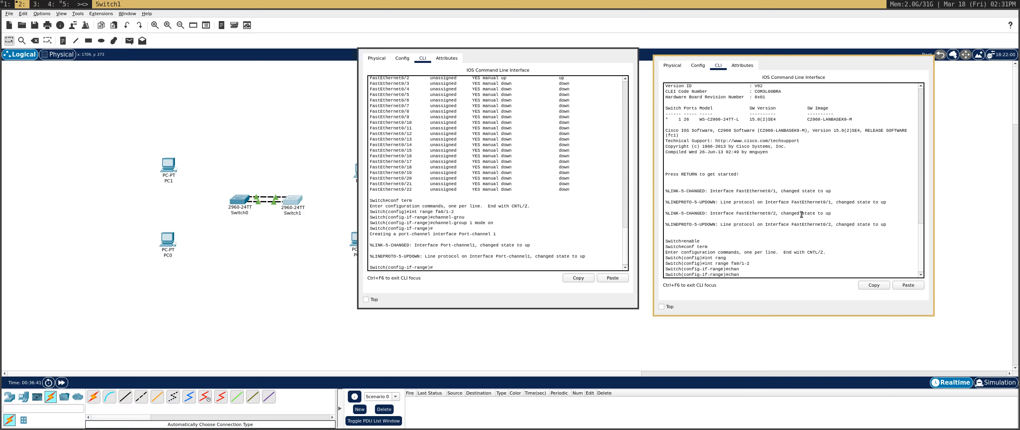
pyautogui.write('n')
pyautogui.press('Tab')
pyautogui.write('el')
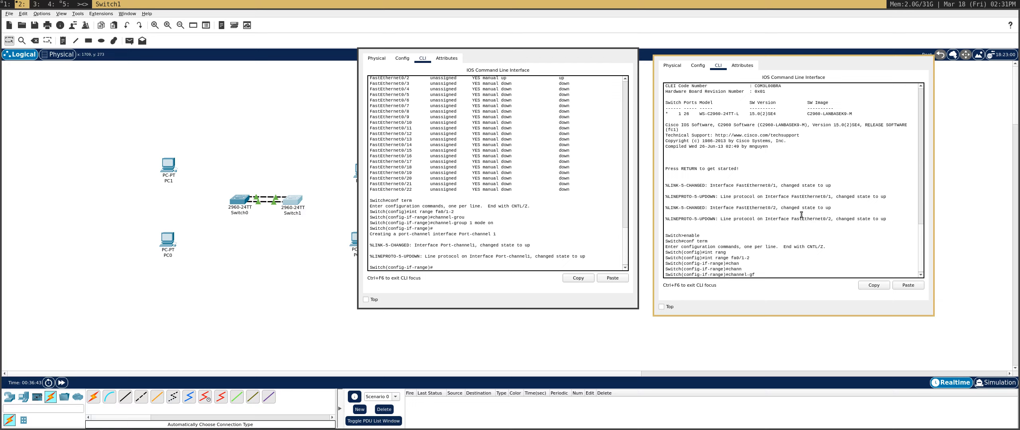
pyautogui.write('-gr')
pyautogui.press('Tab')
pyautogui.write('1 mode on')
pyautogui.press('Return')
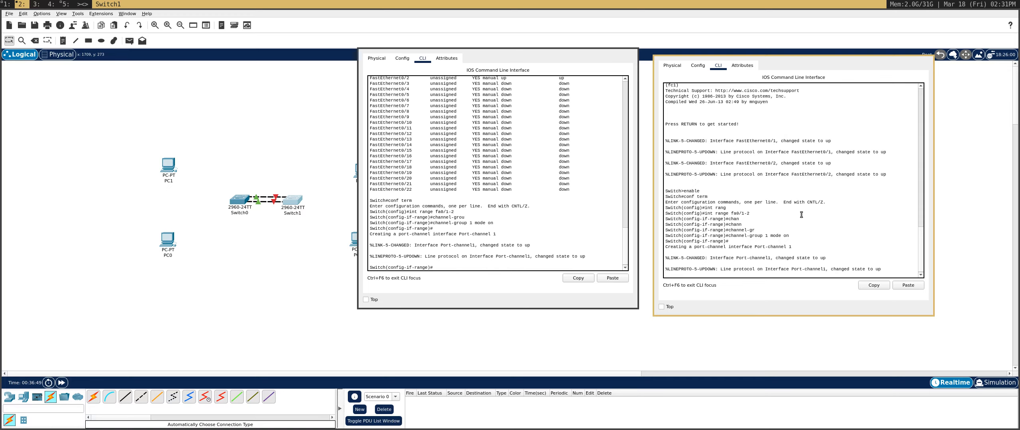
pyautogui.press('Return')
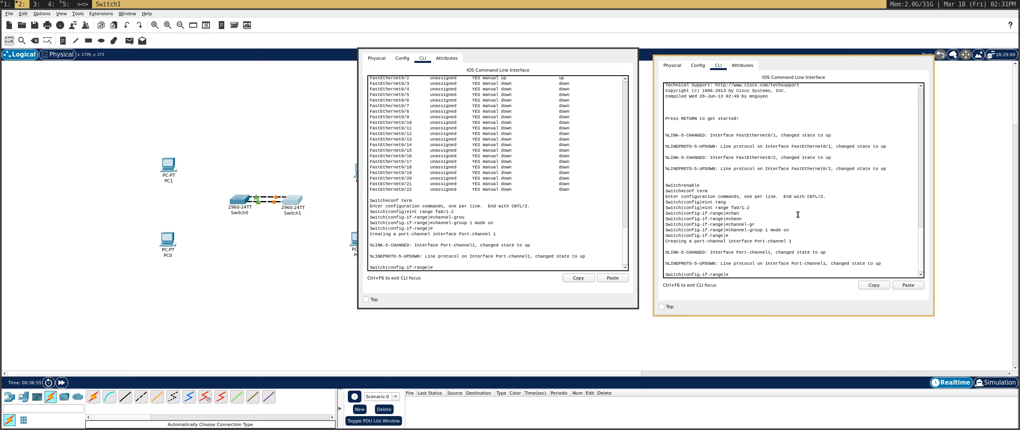
# Move Switch0 and Switch1 lower in the workspace and return them side by side between the PCs
pyautogui.click(482, 232)
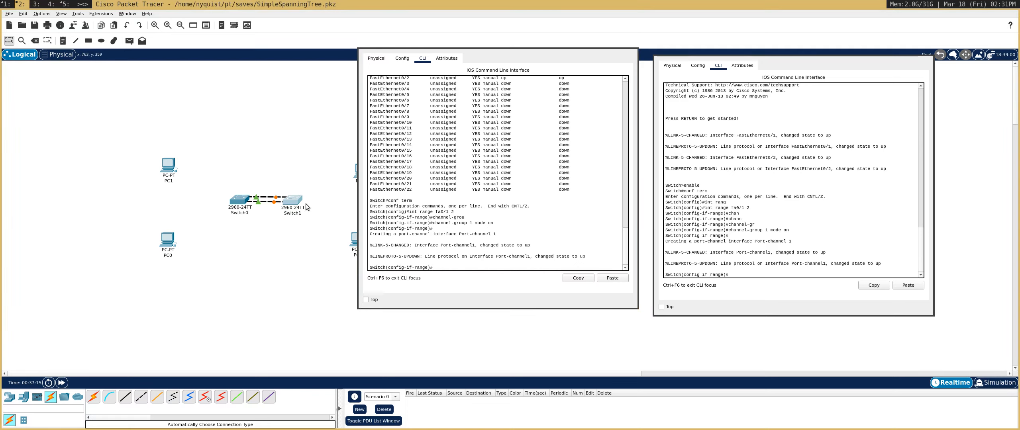
pyautogui.moveTo(293, 201); pyautogui.dragTo(300, 251)
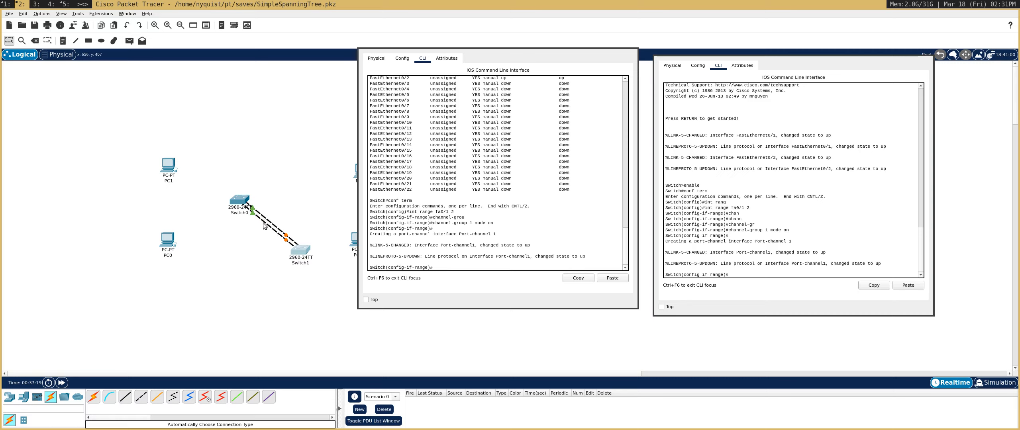
pyautogui.moveTo(244, 199); pyautogui.dragTo(251, 257)
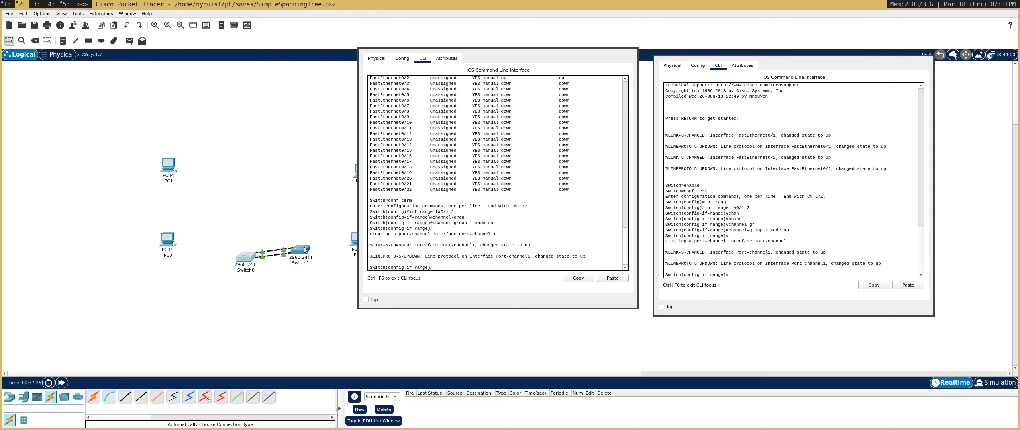
pyautogui.moveTo(305, 251); pyautogui.dragTo(297, 258)
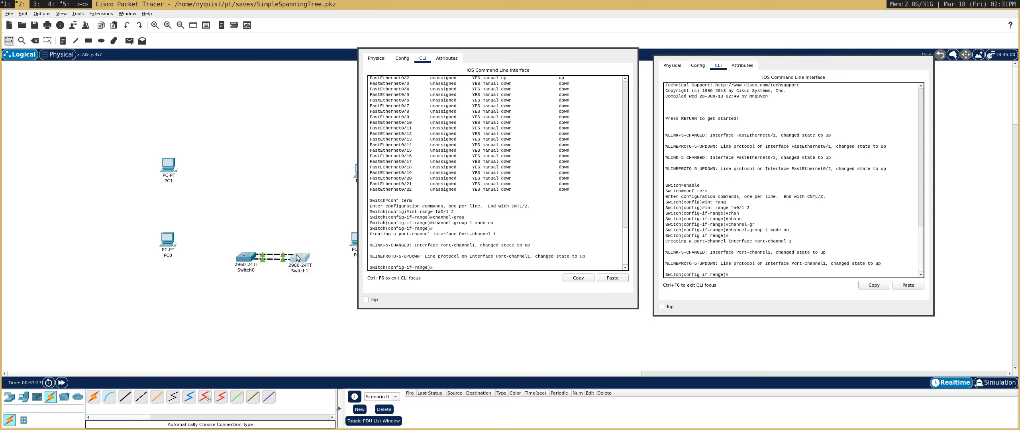
pyautogui.moveTo(297, 259); pyautogui.dragTo(294, 202)
pyautogui.moveTo(238, 268); pyautogui.dragTo(254, 210)
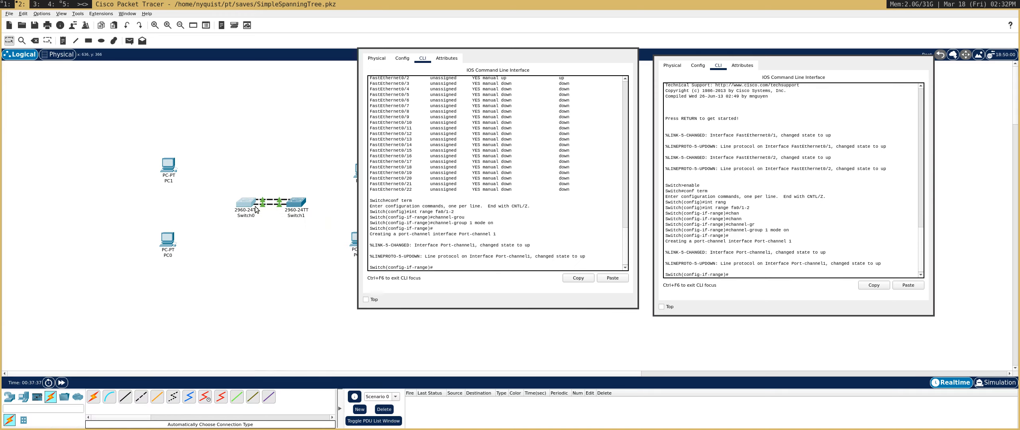
# Move the Switch0 and Switch1 CLI windows aside to uncover PC2 and PC3 in the workspace
pyautogui.moveTo(257, 209)
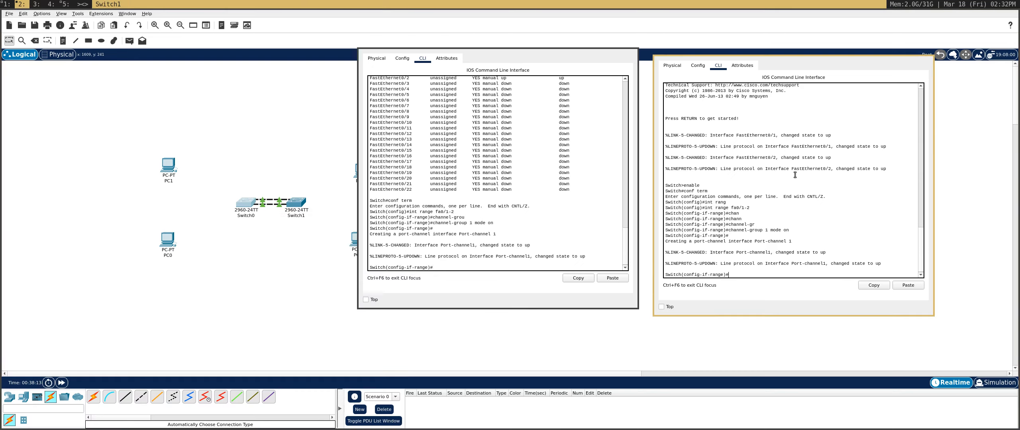
pyautogui.moveTo(825, 179); pyautogui.dragTo(857, 179)
pyautogui.moveTo(472, 198); pyautogui.dragTo(512, 209)
pyautogui.moveTo(818, 202); pyautogui.dragTo(838, 201)
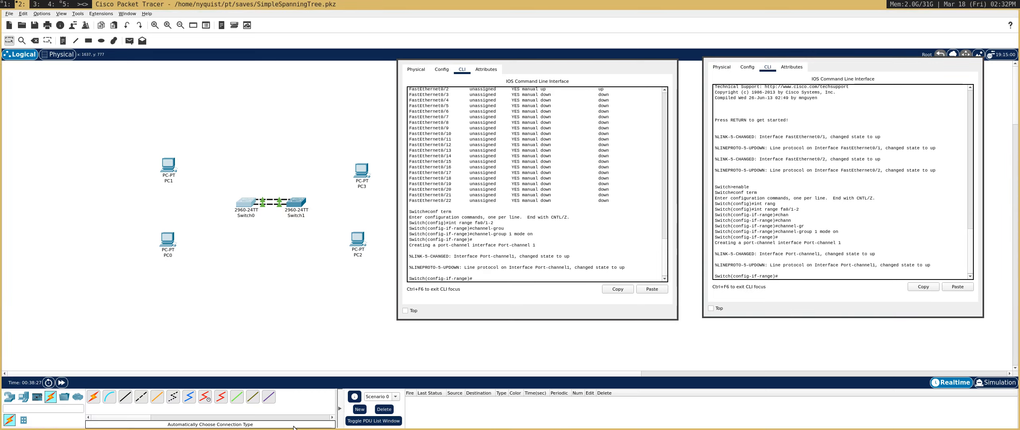
# Connect Switch0 to PC1 and PC0 with automatically chosen cables
pyautogui.click(95, 399)
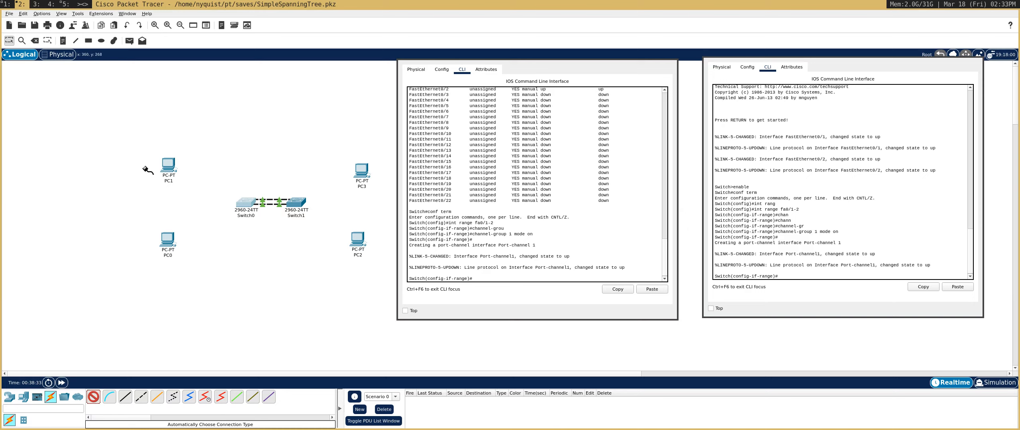
pyautogui.click(245, 202)
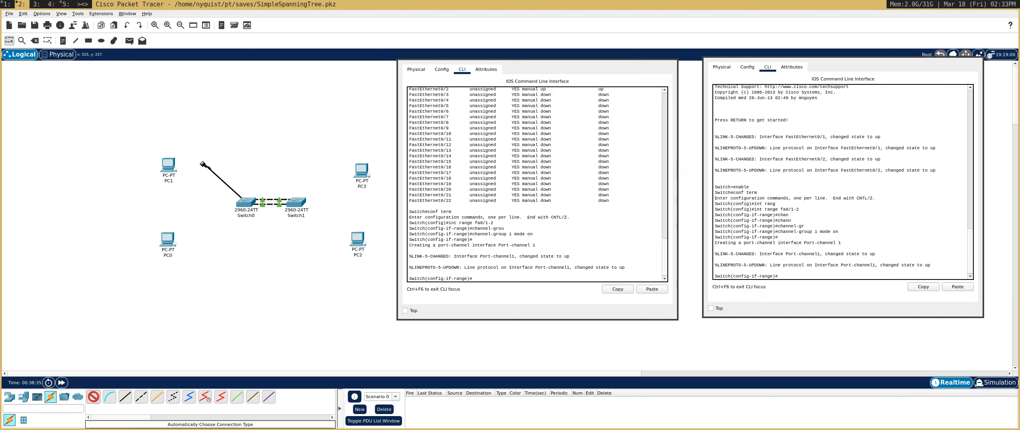
pyautogui.click(169, 165)
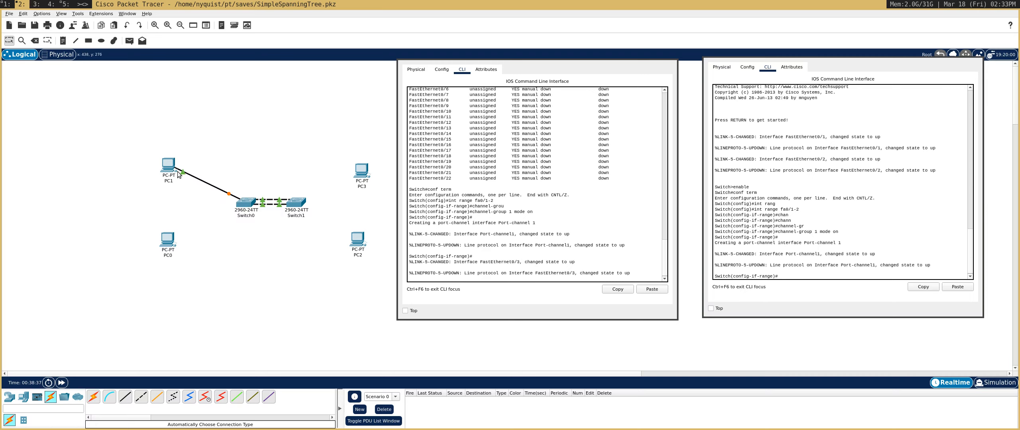
pyautogui.click(94, 399)
pyautogui.click(246, 202)
pyautogui.click(167, 239)
# Connect Switch1 to PC3 and PC2 with automatically chosen cables
pyautogui.click(93, 397)
pyautogui.click(297, 204)
pyautogui.click(366, 166)
pyautogui.click(93, 397)
pyautogui.click(297, 204)
pyautogui.click(356, 241)
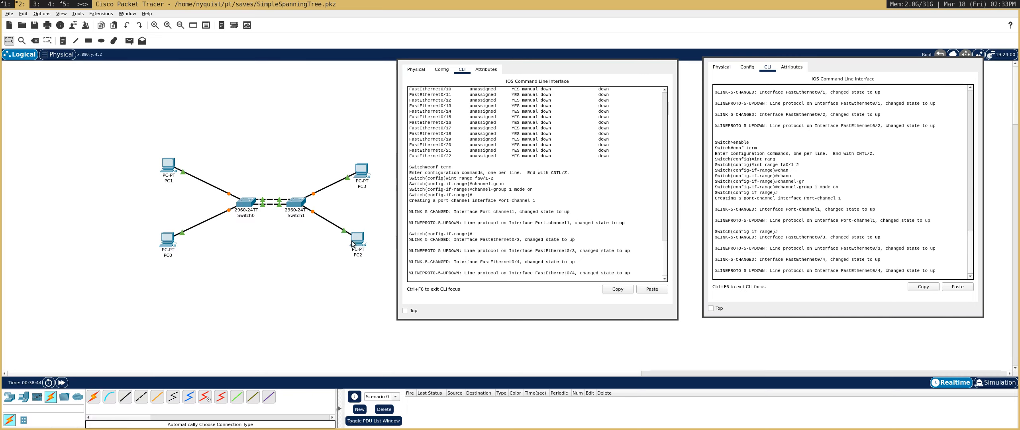
# Set the static IPv4 address of PC1's FastEthernet0 interface to 10.0.0.3
pyautogui.click(168, 171)
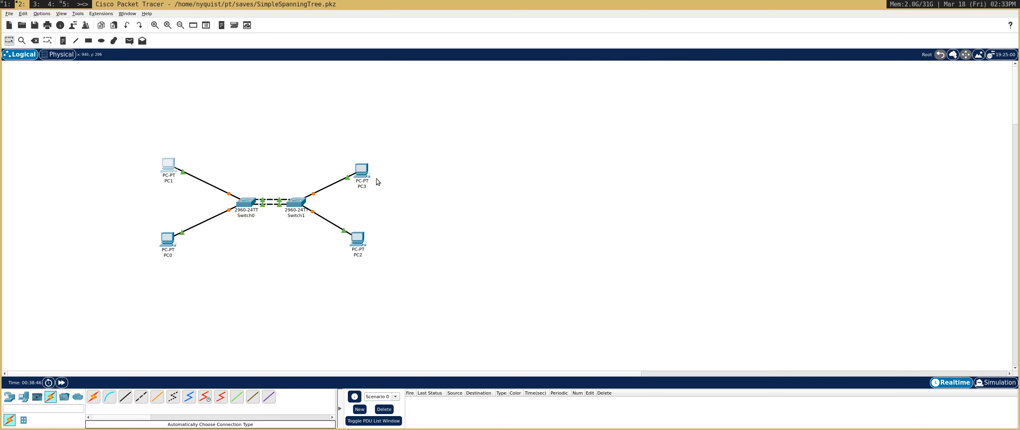
pyautogui.click(415, 98)
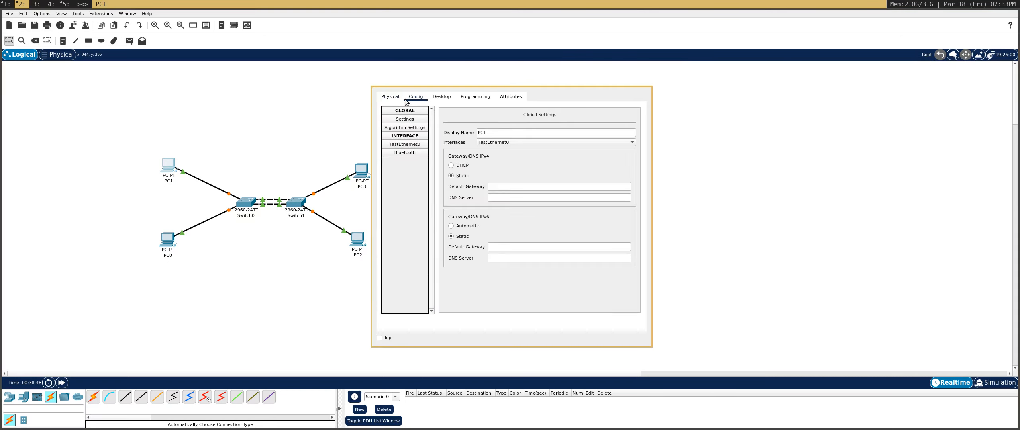
pyautogui.click(418, 146)
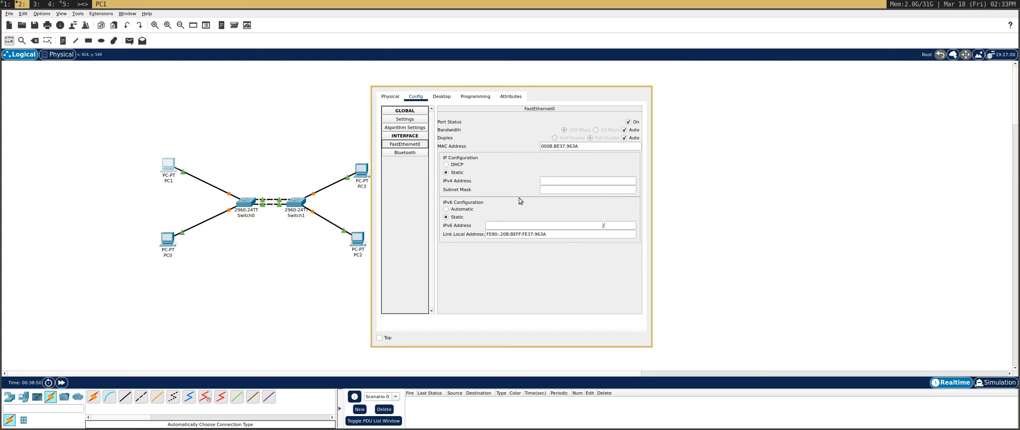
pyautogui.click(557, 181)
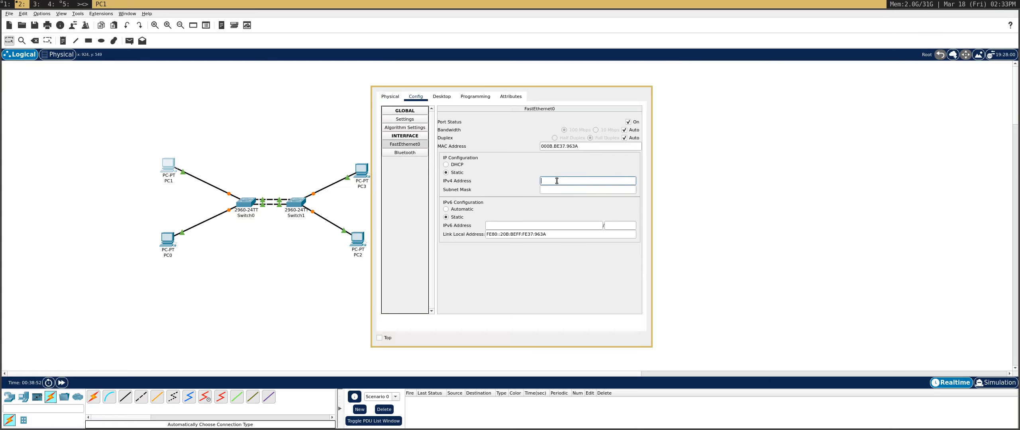
pyautogui.write('10.0.0.3')
pyautogui.press('Escape')
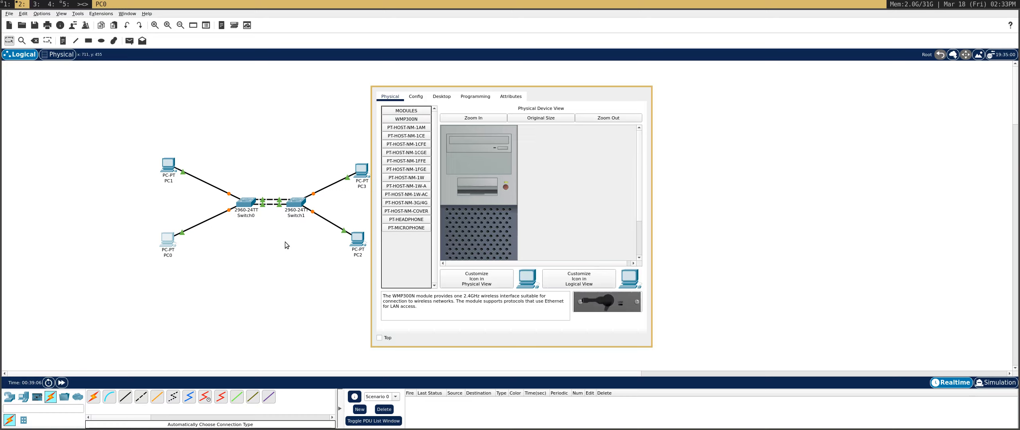
# Set the static IPv4 address of PC0's FastEthernet0 interface to 10.0.0.2 and close its configuration
pyautogui.click(416, 97)
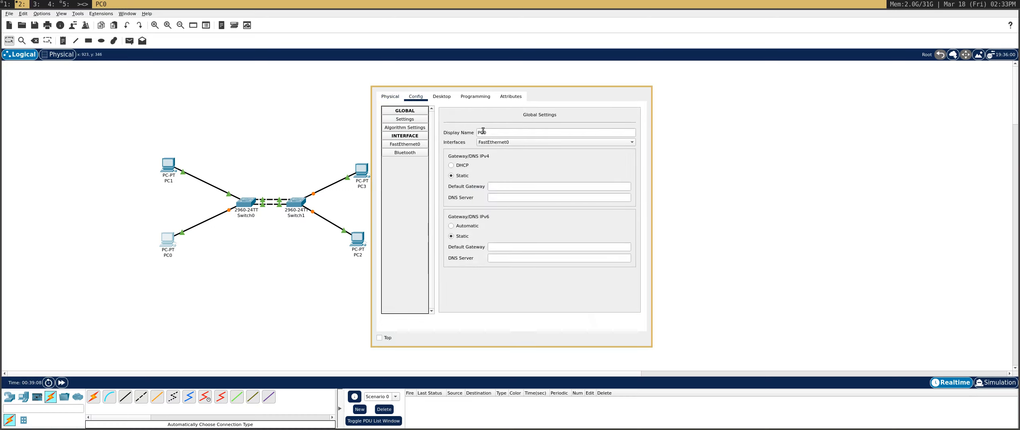
pyautogui.click(405, 145)
pyautogui.click(559, 182)
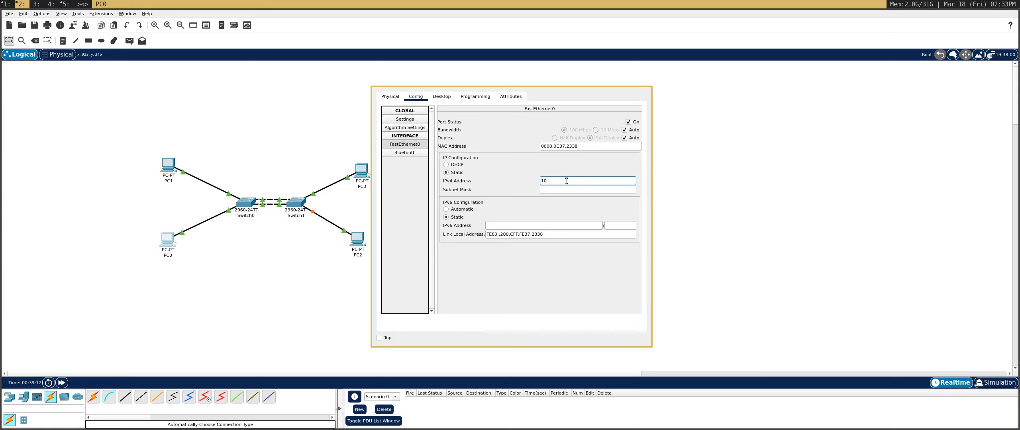
pyautogui.write('10.0')
pyautogui.write('.0p')
pyautogui.press('Return')
pyautogui.press('super+shift+c')
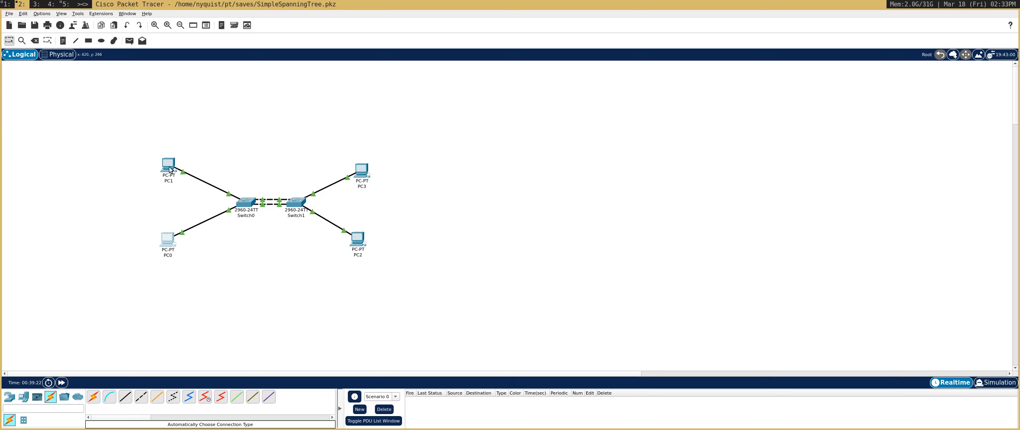
# Place a text note reading 10 below PC0 in the workspace
pyautogui.click(64, 40)
pyautogui.click(166, 267)
pyautogui.write('10')
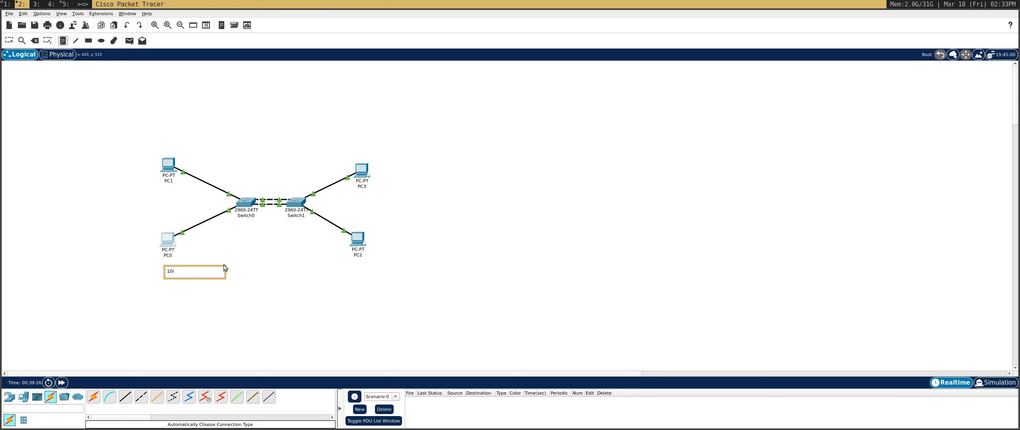
pyautogui.click(224, 267)
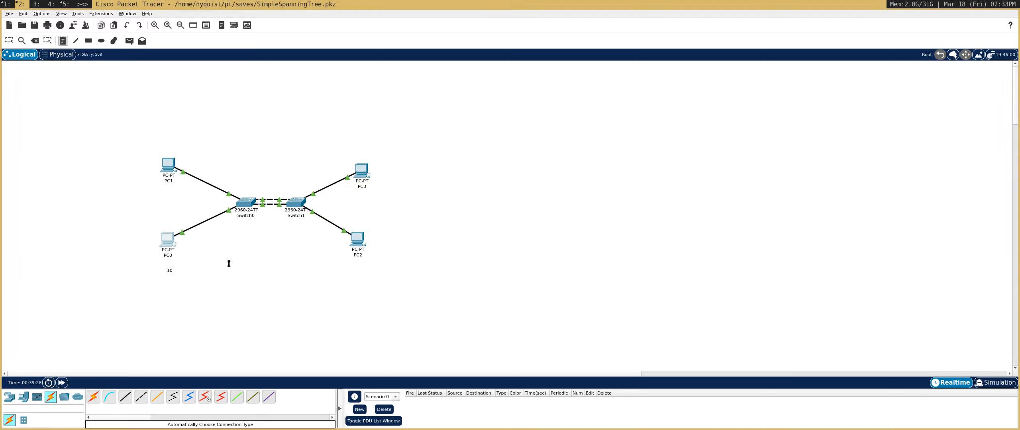
# Edit the note below PC0 so that it reads 10.0.0.2
pyautogui.click(13, 41)
pyautogui.doubleClick(171, 271)
pyautogui.click(222, 287)
pyautogui.press('Right')
pyautogui.press('Right')
pyautogui.press('Right')
pyautogui.press('Left')
pyautogui.press('Left')
pyautogui.press('Left')
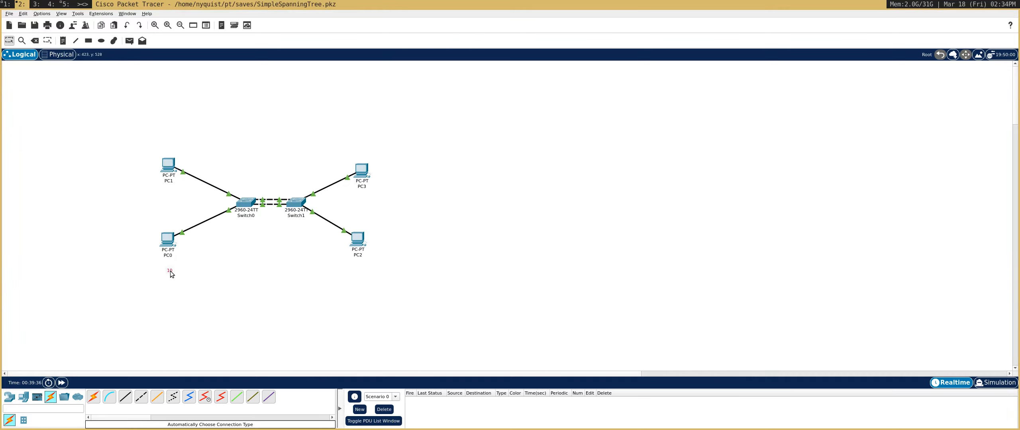
pyautogui.doubleClick(171, 273)
pyautogui.write('.0.0')
# Place text notes reading 10.0.0.3 below PC1 and 10.0.0.4 below PC3
pyautogui.click(63, 41)
pyautogui.click(163, 187)
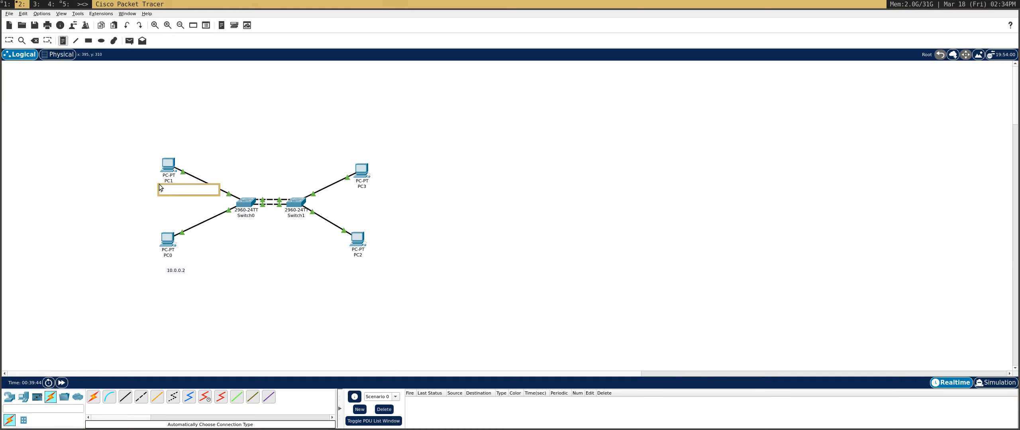
pyautogui.write('10.0.0.3')
pyautogui.click(358, 195)
pyautogui.write('10.0.0.')
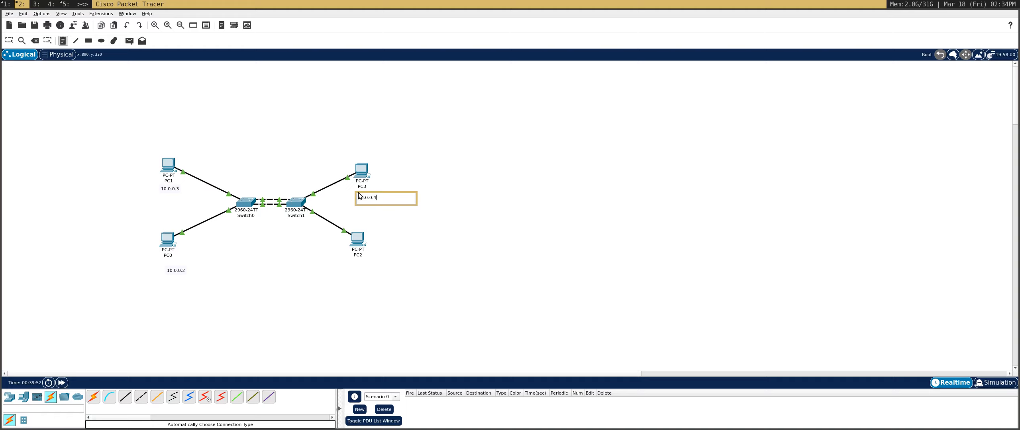
pyautogui.click(354, 263)
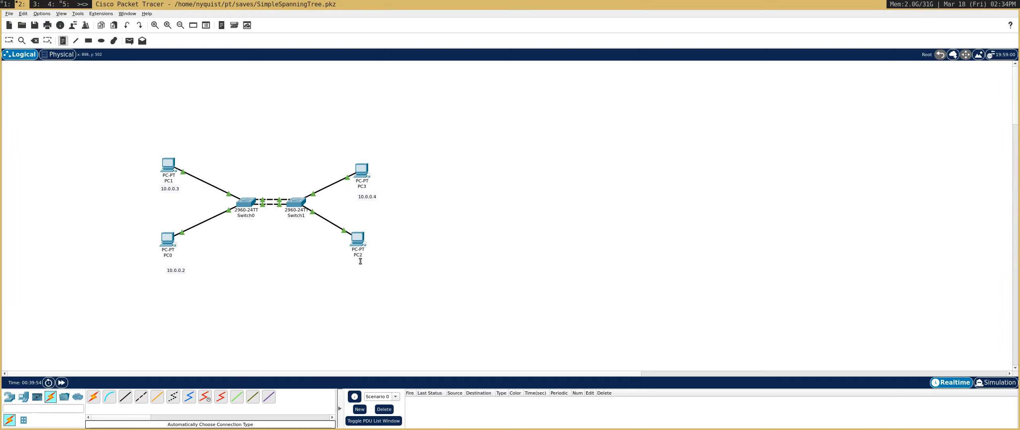
# Place a text note reading 10.0.0.5 below PC2 and return to the selection tool
pyautogui.click(364, 261)
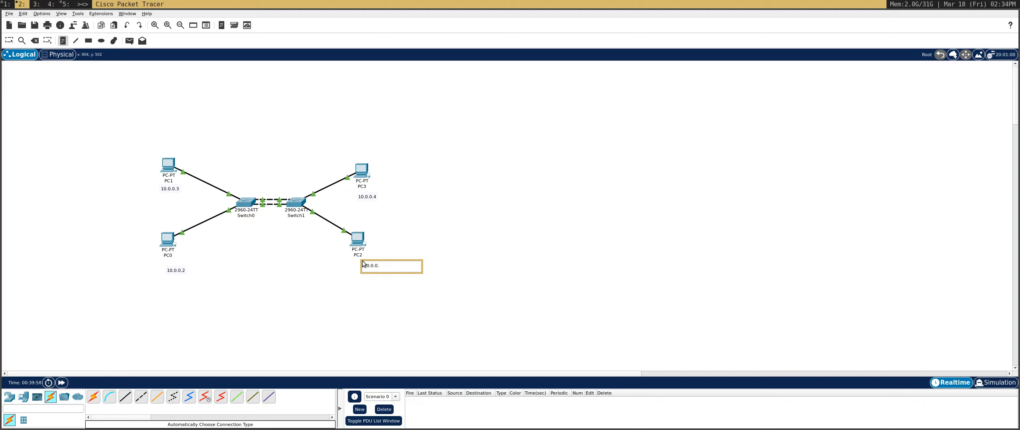
pyautogui.write('10.0.0.5')
pyautogui.press('Return')
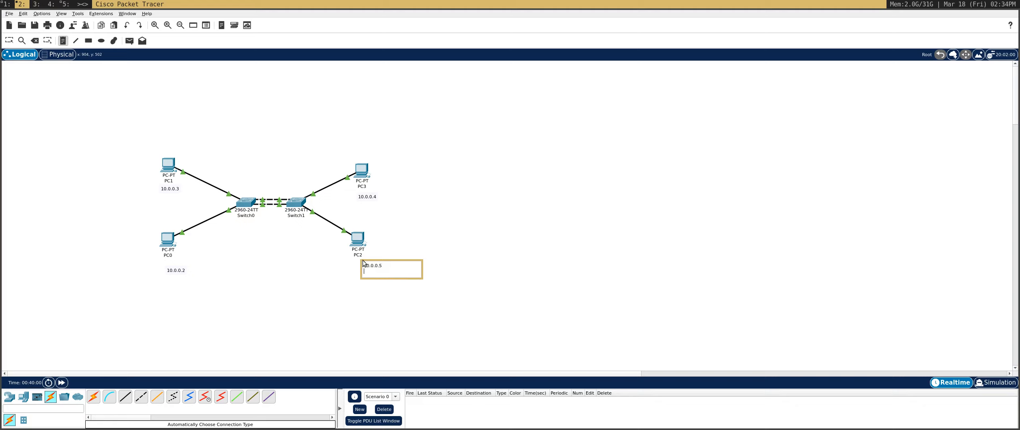
pyautogui.click(398, 177)
pyautogui.click(364, 173)
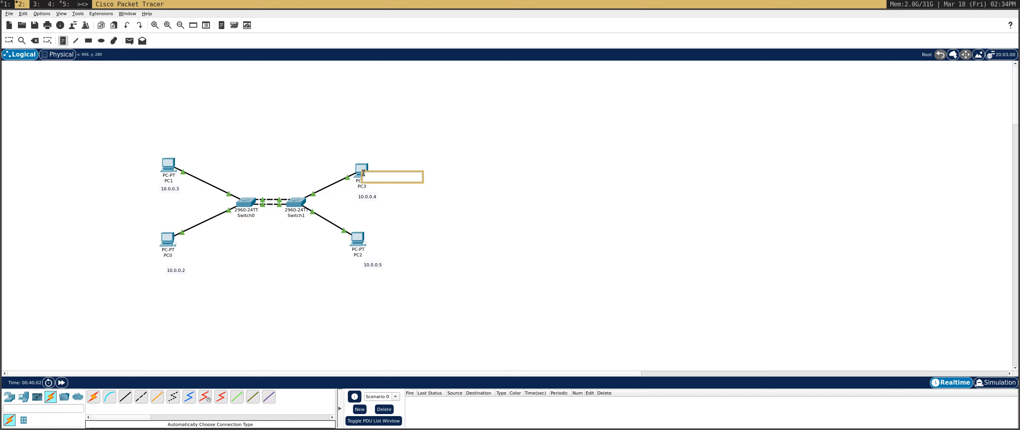
pyautogui.click(367, 146)
pyautogui.click(9, 41)
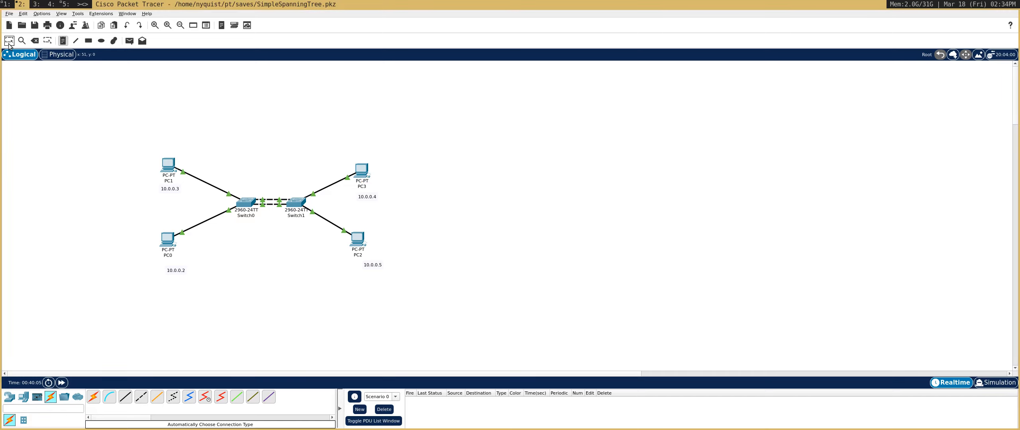
# Set the static IPv4 address of PC3's FastEthernet0 interface to 10.0.0.4 with subnet mask 255.0.0.0
pyautogui.click(368, 177)
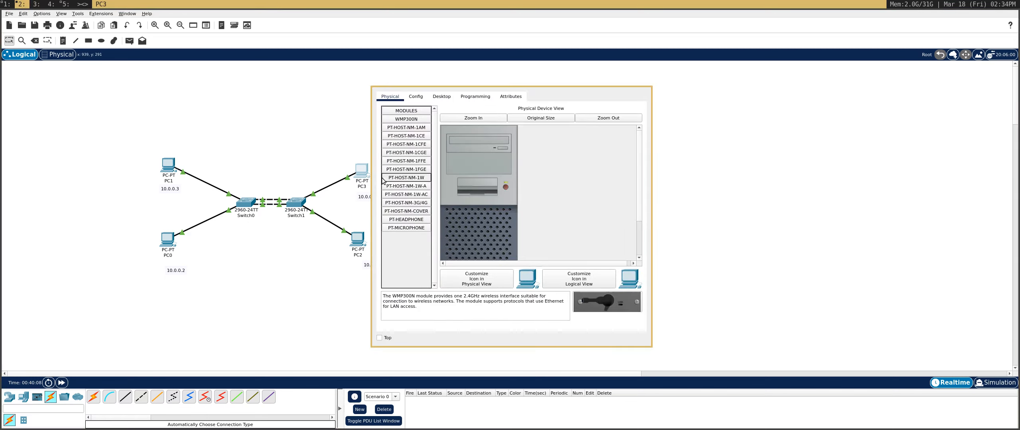
pyautogui.click(416, 97)
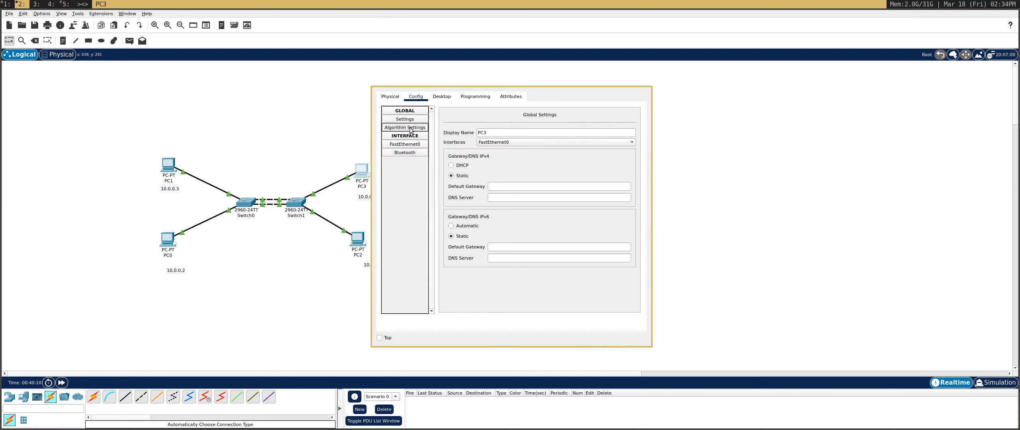
pyautogui.click(405, 144)
pyautogui.click(541, 182)
pyautogui.write('10.0.0')
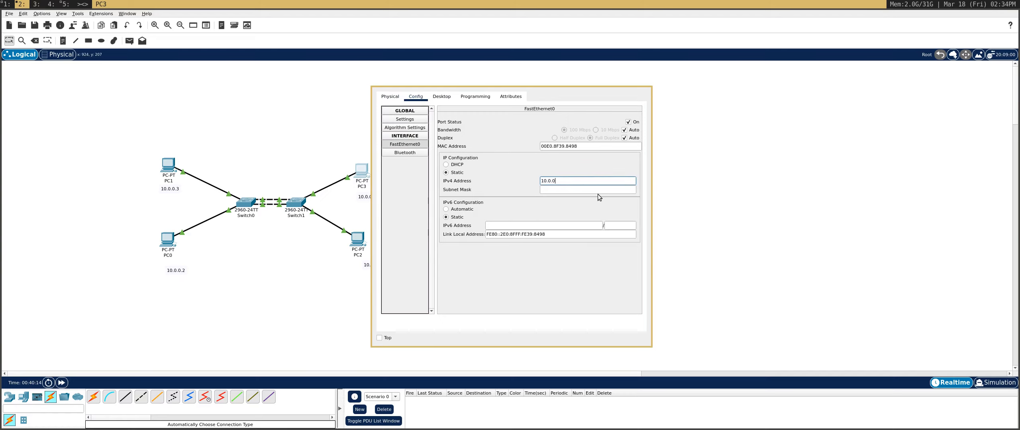
pyautogui.write('.4')
pyautogui.click(484, 189)
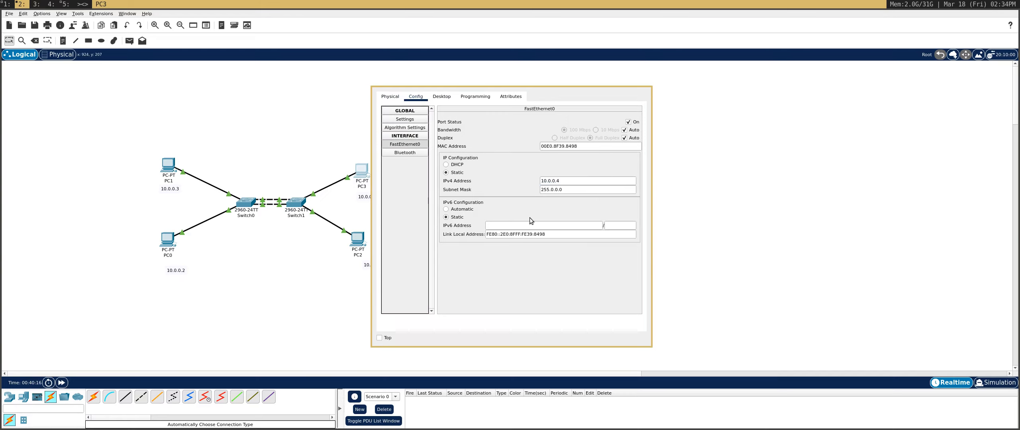
pyautogui.hotkey('alt', 'shift', 'c')
# Set the static IPv4 address of PC2's FastEthernet0 interface to 10.0.0.5 with subnet mask 255.0.0.0
pyautogui.click(356, 239)
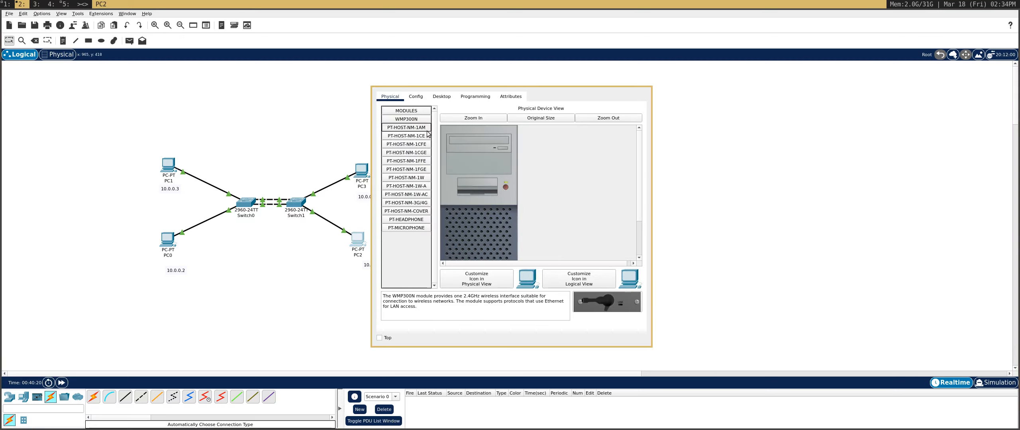
pyautogui.click(415, 100)
pyautogui.click(494, 187)
pyautogui.click(410, 144)
pyautogui.click(582, 182)
pyautogui.write('10.0.0.4')
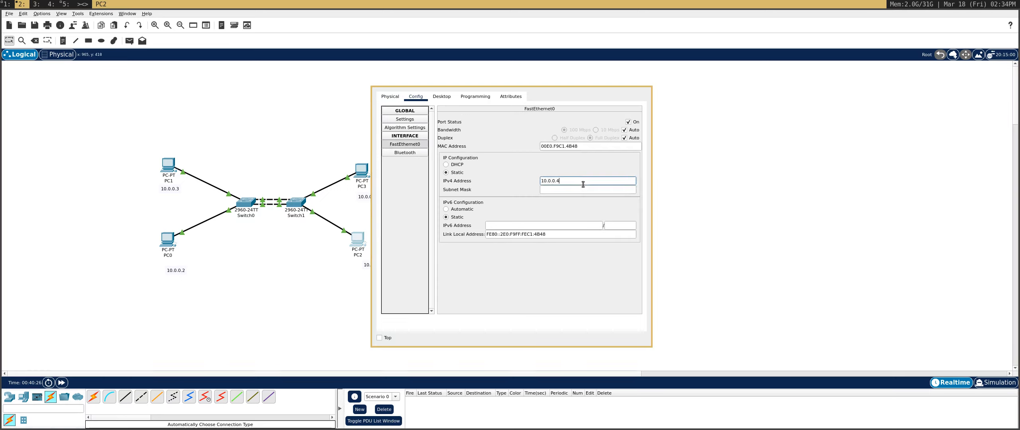
pyautogui.click(563, 206)
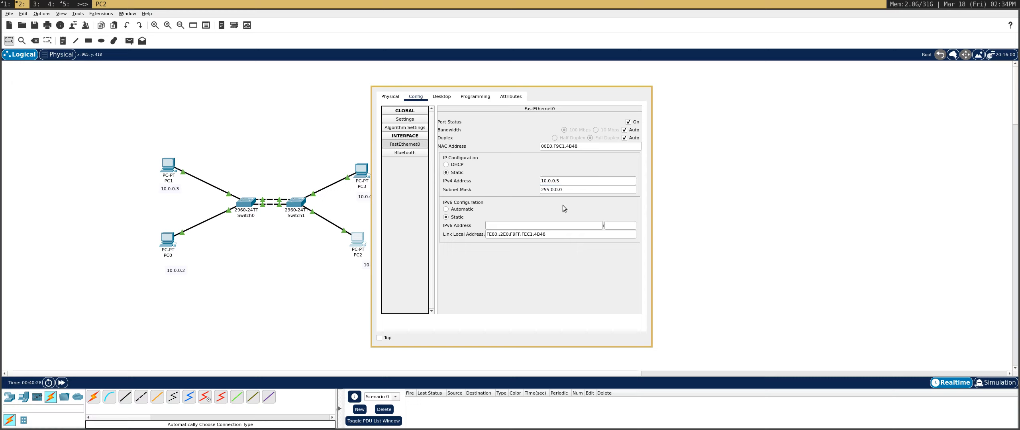
pyautogui.hotkey('alt', 'shift', 'c')
# Check the IPv4 settings of PC3's FastEthernet0 interface and close its configuration
pyautogui.click(359, 174)
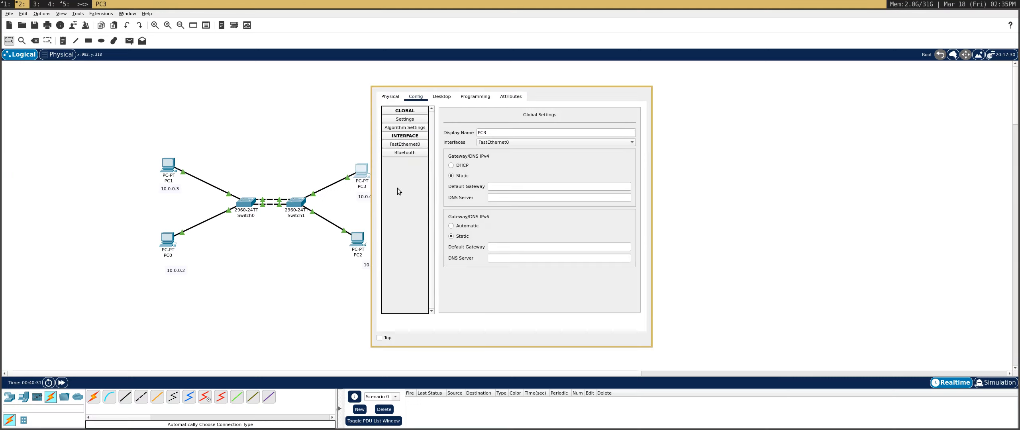
pyautogui.click(403, 144)
pyautogui.hotkey('alt', 'shift', 'c')
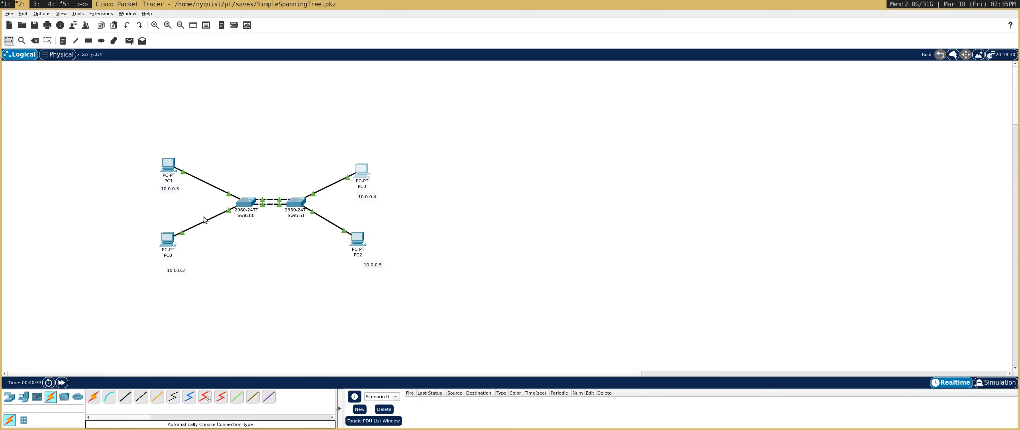
# Open PC1's Command Prompt and begin a ping command at its prompt
pyautogui.click(168, 162)
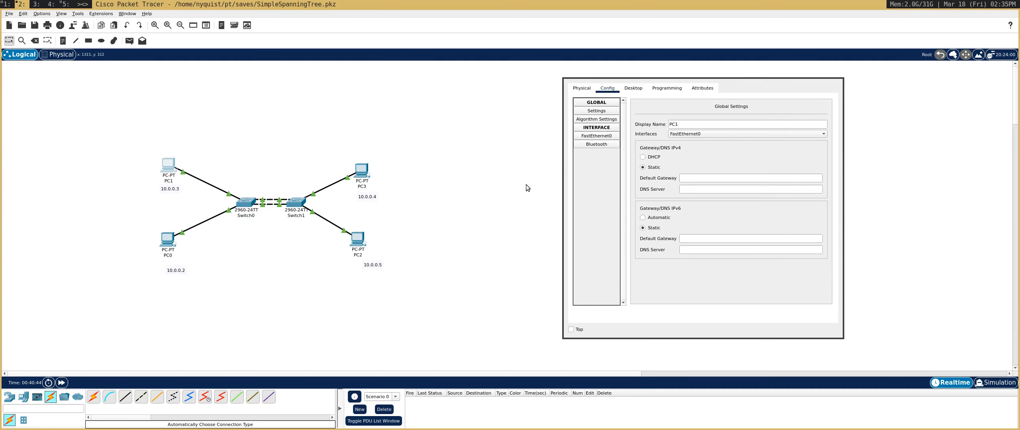
pyautogui.click(637, 88)
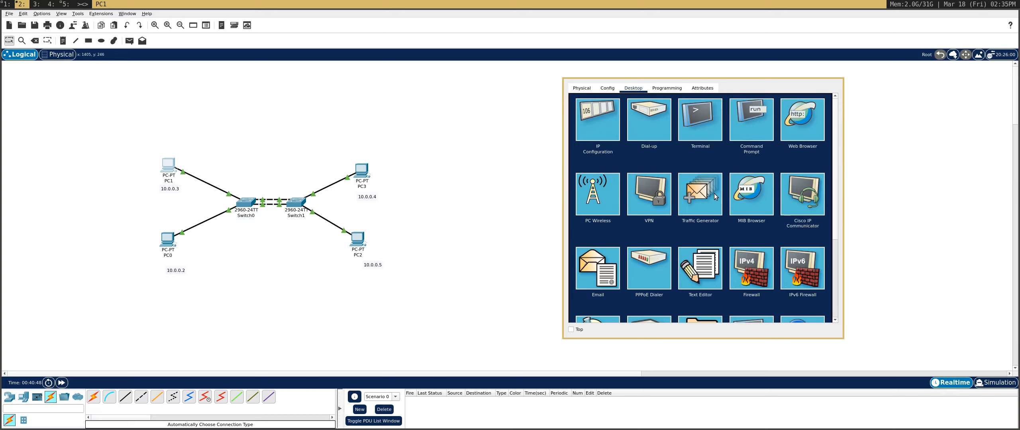
pyautogui.click(690, 145)
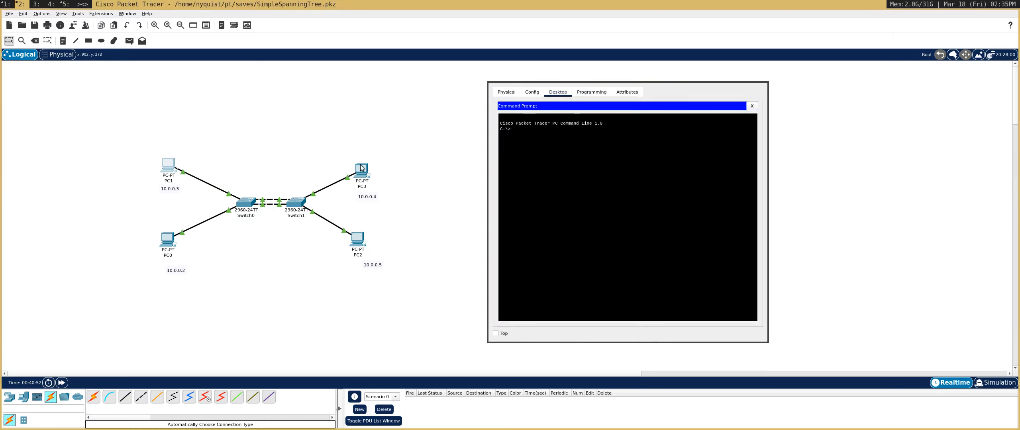
pyautogui.write('ping')
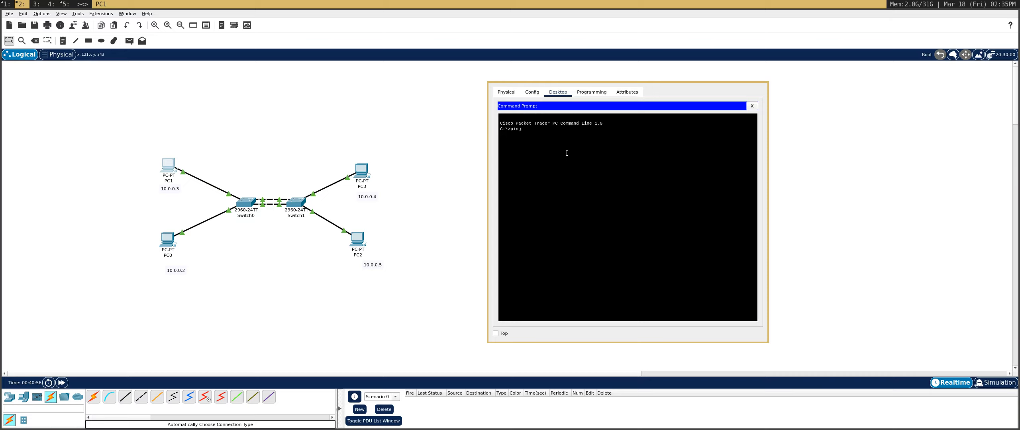
# Bring up Switch1's command line and exit interface-range configuration to privileged EXEC mode
pyautogui.click(248, 206)
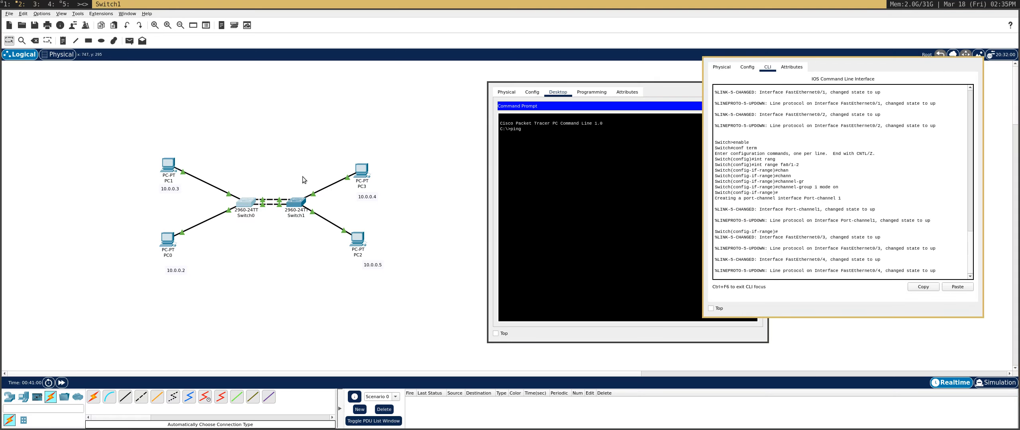
pyautogui.moveTo(910, 211); pyautogui.dragTo(620, 213)
pyautogui.press('Return')
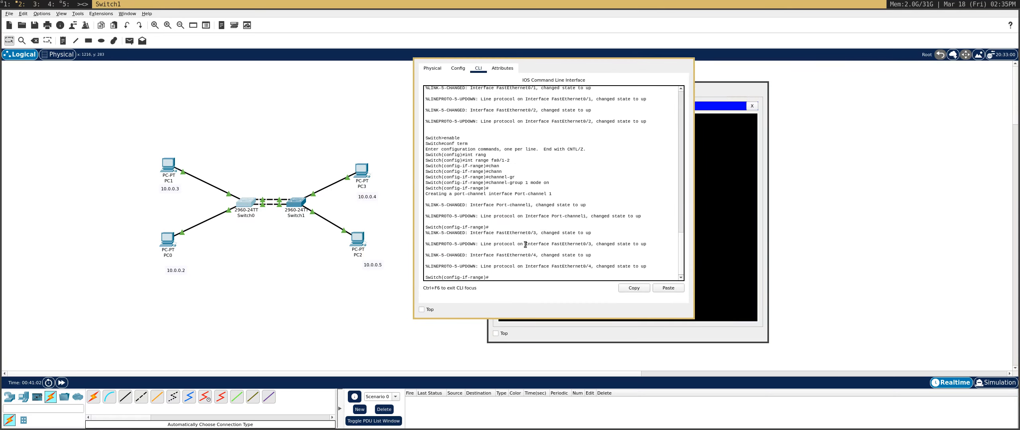
pyautogui.hotkey('ctrl', 'z')
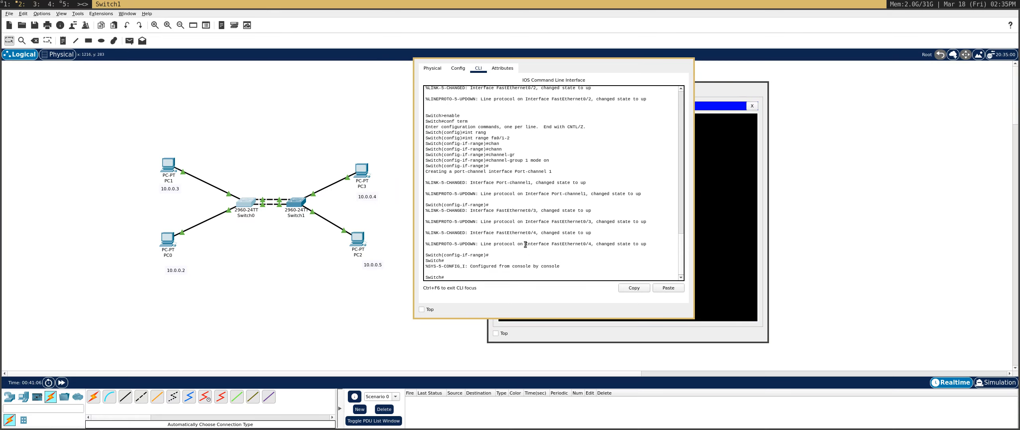
# Open Switch0's command line and arrange it apart from Switch1's console so both are readable
pyautogui.click(250, 205)
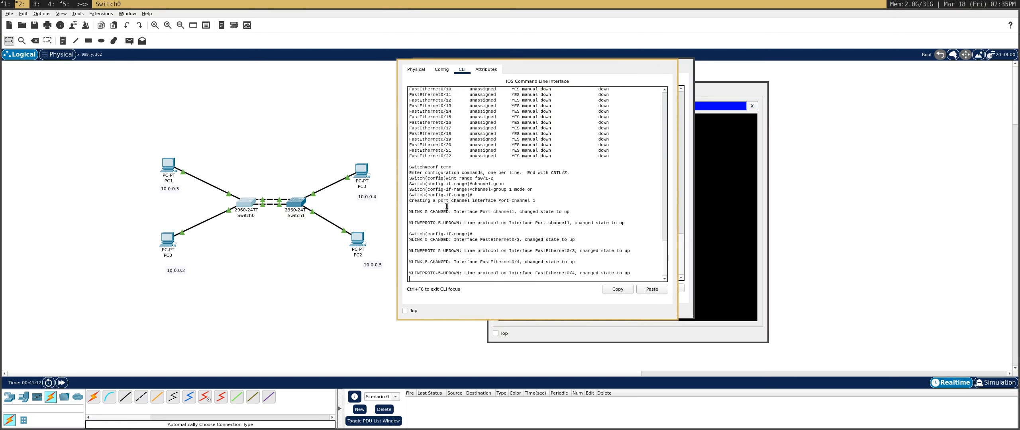
pyautogui.moveTo(436, 206); pyautogui.dragTo(831, 214)
pyautogui.moveTo(562, 201); pyautogui.dragTo(428, 206)
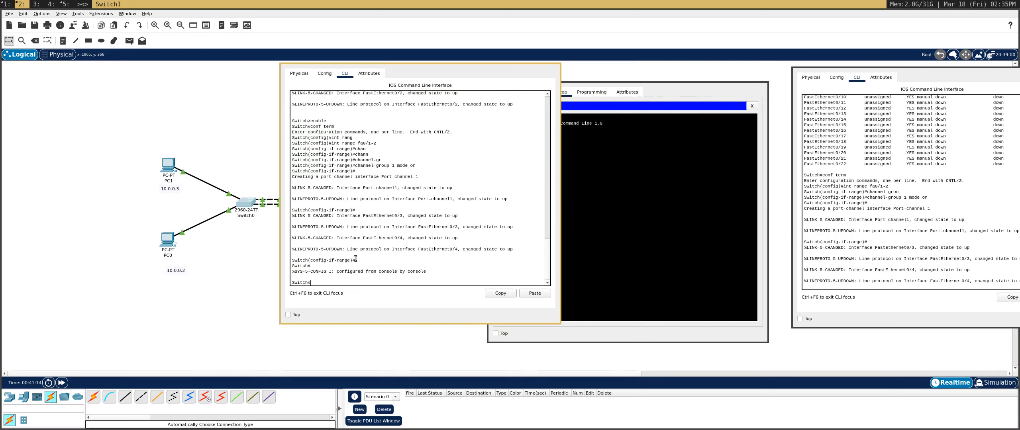
# Run show etherchannel summary on Switch1 and examine the member ports listed for port-channel 1
pyautogui.write('show ether')
pyautogui.press('Tab')
pyautogui.write('sum')
pyautogui.press('Tab')
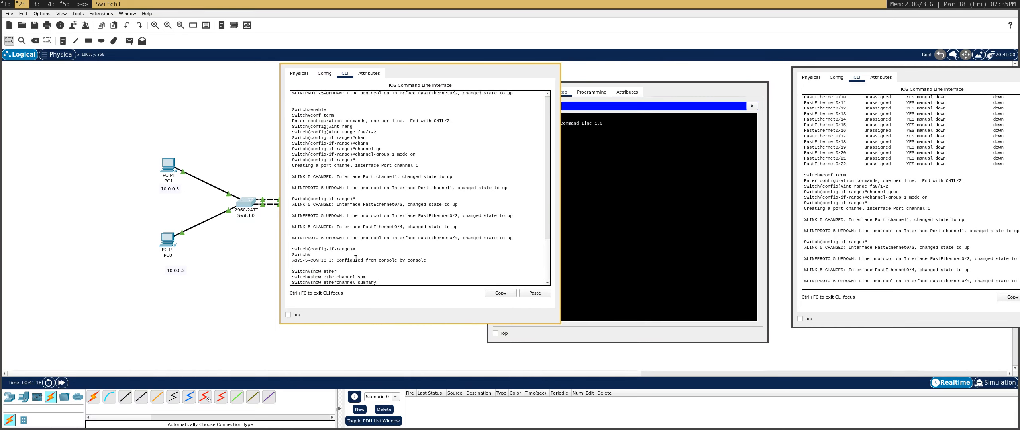
pyautogui.press('Return')
pyautogui.moveTo(356, 259); pyautogui.dragTo(493, 240)
pyautogui.click(494, 237)
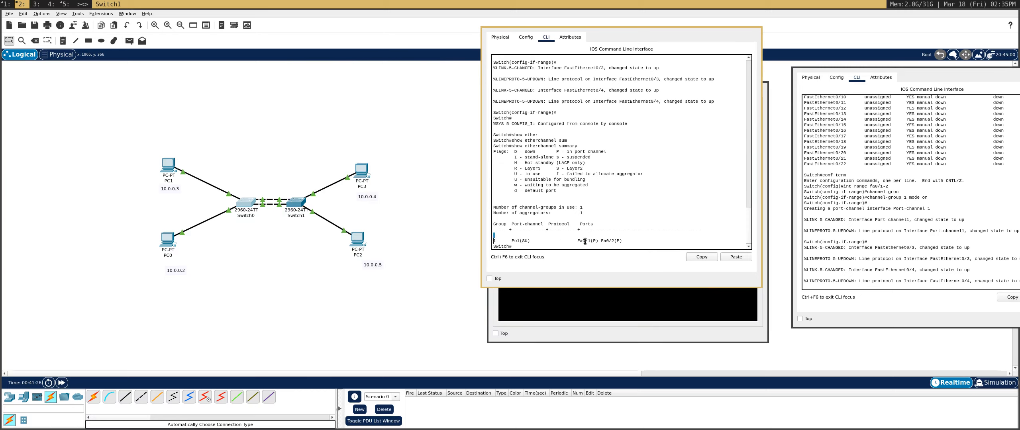
pyautogui.moveTo(577, 241); pyautogui.dragTo(617, 242)
pyautogui.moveTo(619, 202); pyautogui.dragTo(472, 210)
# Exit configuration mode on Switch0 and run show etherchannel summary to examine its bundled ports
pyautogui.moveTo(865, 234); pyautogui.dragTo(745, 220)
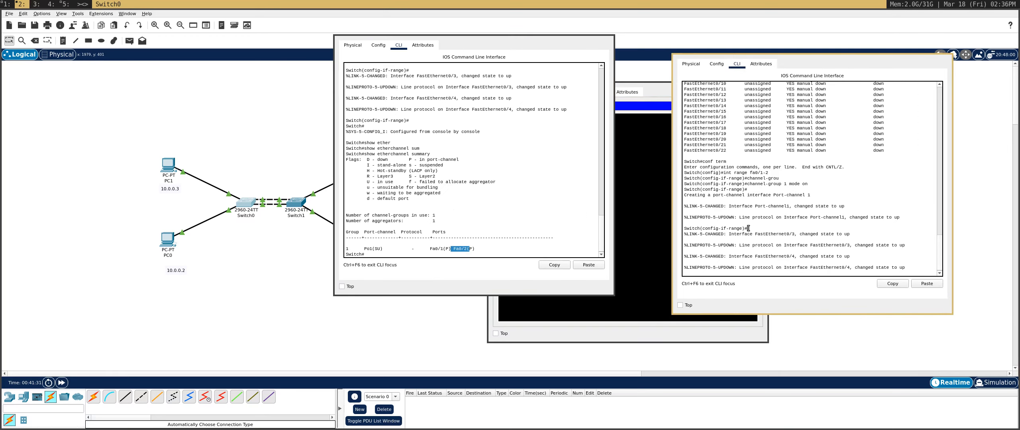
pyautogui.hotkey('ctrl', 'z')
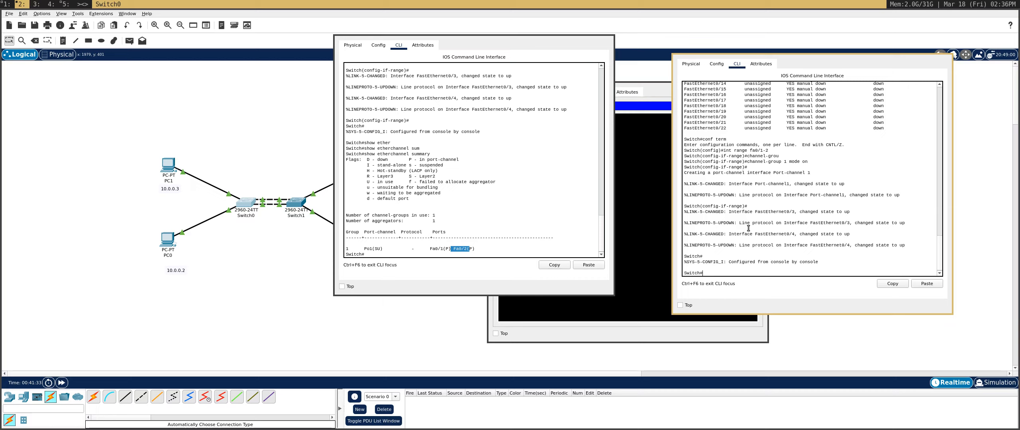
pyautogui.write('shwo e')
pyautogui.write(' t')
pyautogui.press('BackSpace')
pyautogui.write('ther')
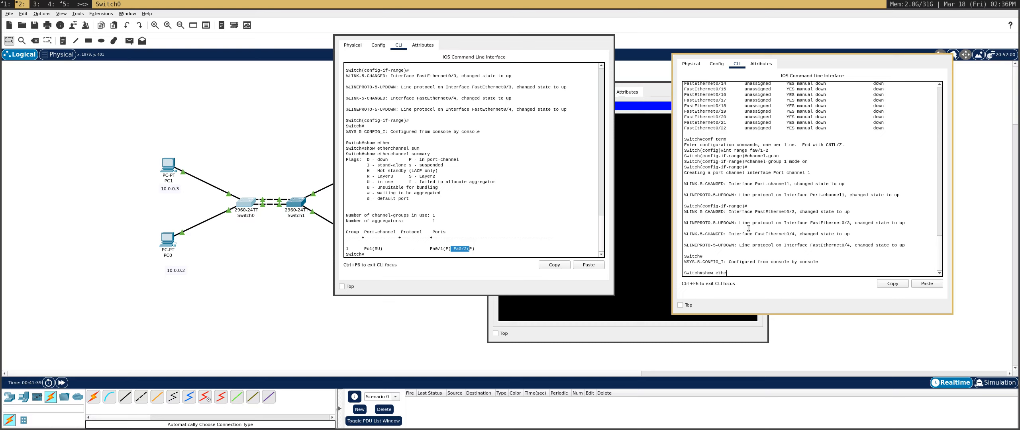
pyautogui.press('Tab')
pyautogui.write('sum')
pyautogui.press('Tab')
pyautogui.press('Return')
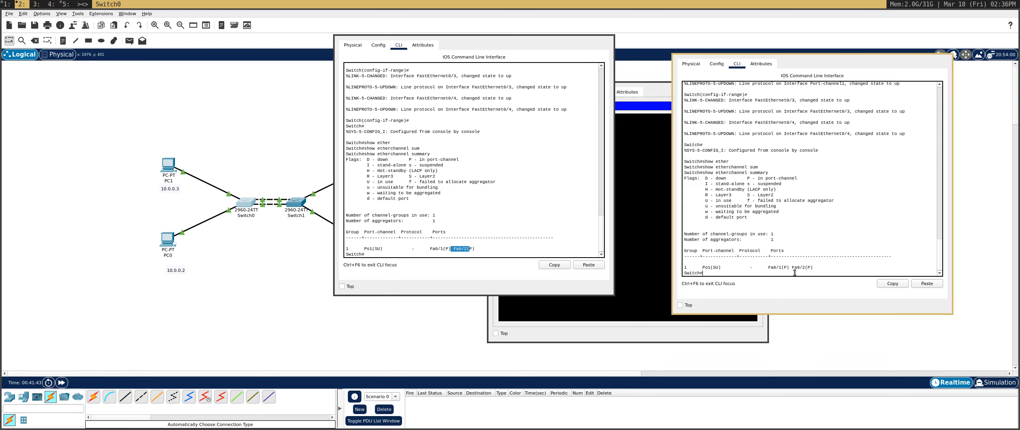
pyautogui.moveTo(792, 267); pyautogui.dragTo(799, 268)
pyautogui.moveTo(689, 268); pyautogui.dragTo(540, 233)
# Ping PC3 at 10.0.0.4 from PC1's Command Prompt, stopping the ping after a few replies
pyautogui.moveTo(362, 192); pyautogui.dragTo(721, 218)
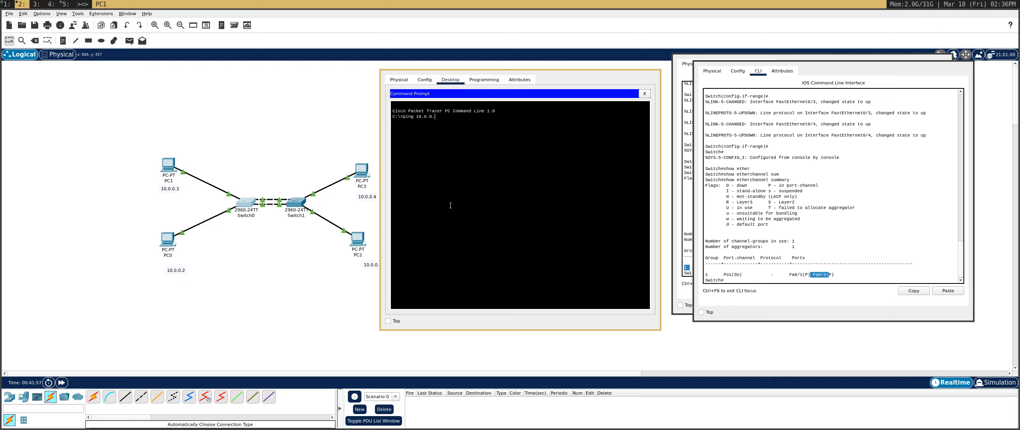
pyautogui.write('4')
pyautogui.press('Return')
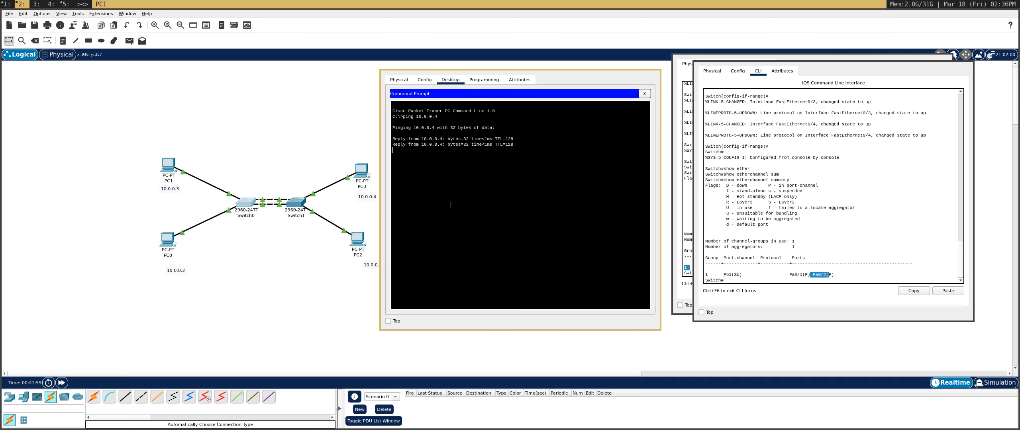
pyautogui.hotkey('ctrl', 'c')
# Ping PC2 at 10.0.0.5 from PC1, stopping the ping after a few replies
pyautogui.press('Up')
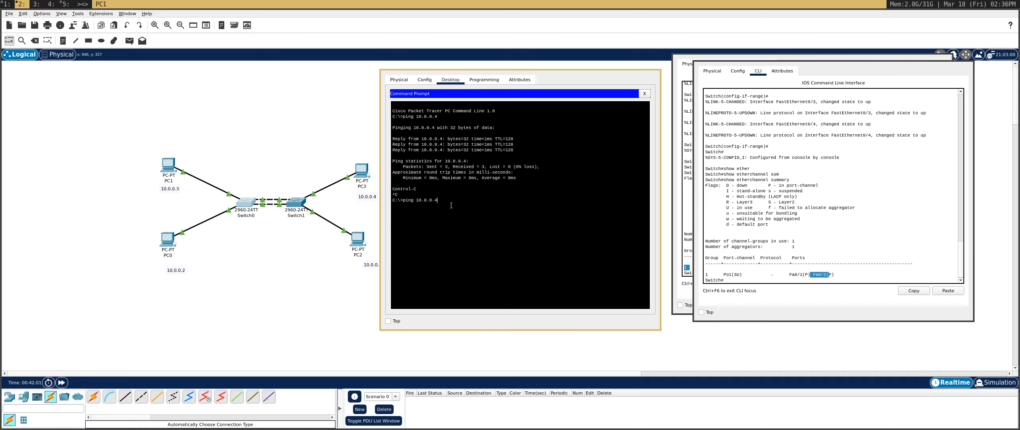
pyautogui.moveTo(451, 205); pyautogui.dragTo(531, 199)
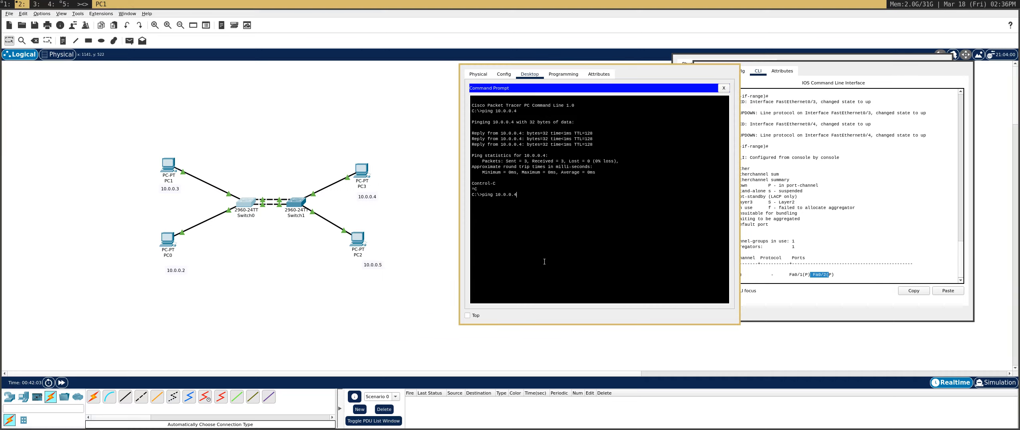
pyautogui.press('BackSpace')
pyautogui.write('5')
pyautogui.press('Return')
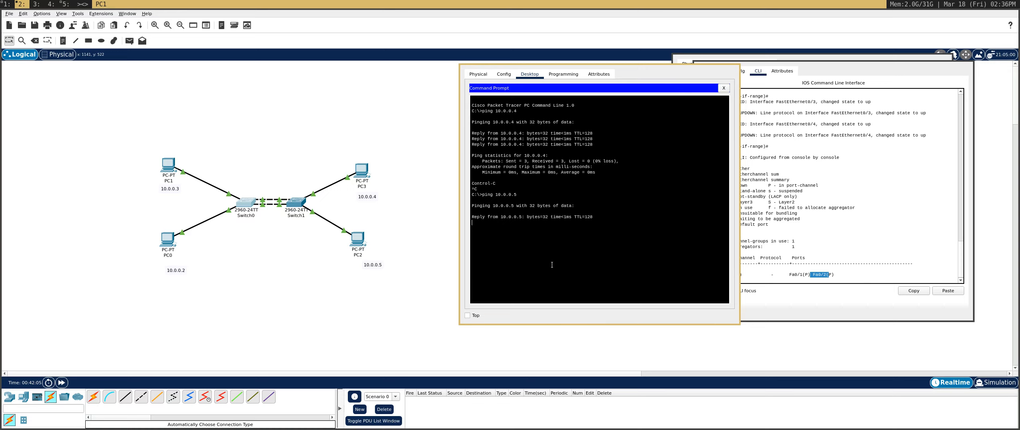
pyautogui.hotkey('ctrl', 'c')
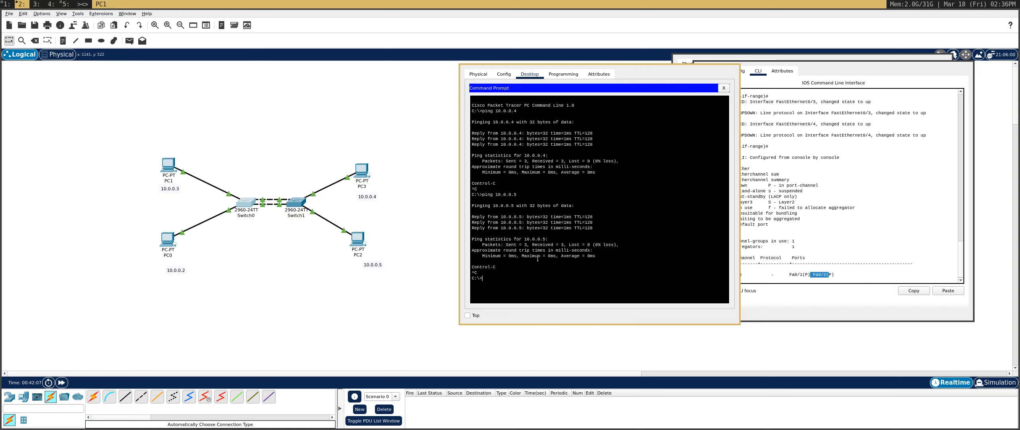
# Ping PC0 at 10.0.0.2 from PC1 and let the ping run to completion
pyautogui.press('Up')
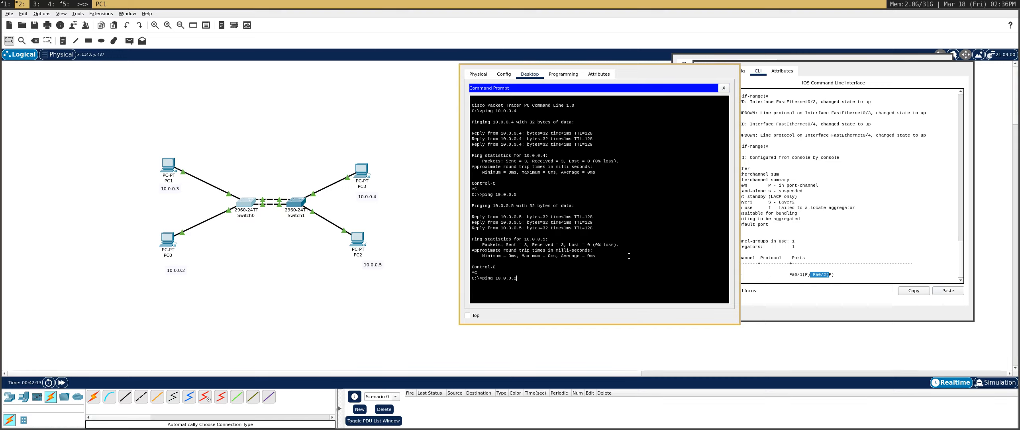
pyautogui.press('Return')
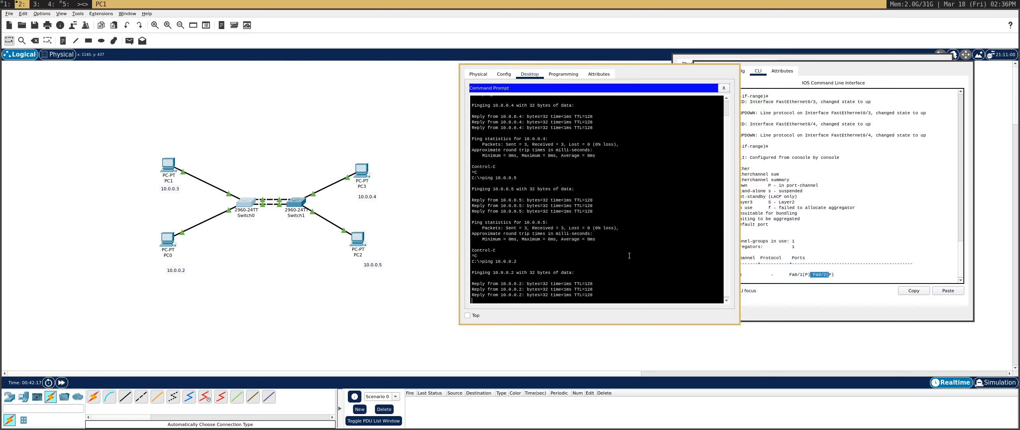
pyautogui.press('Return')
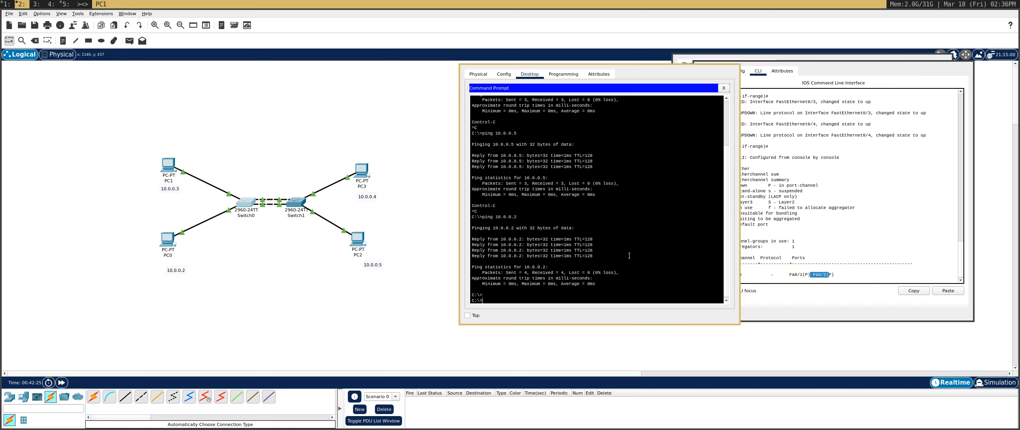
pyautogui.press('super+5')
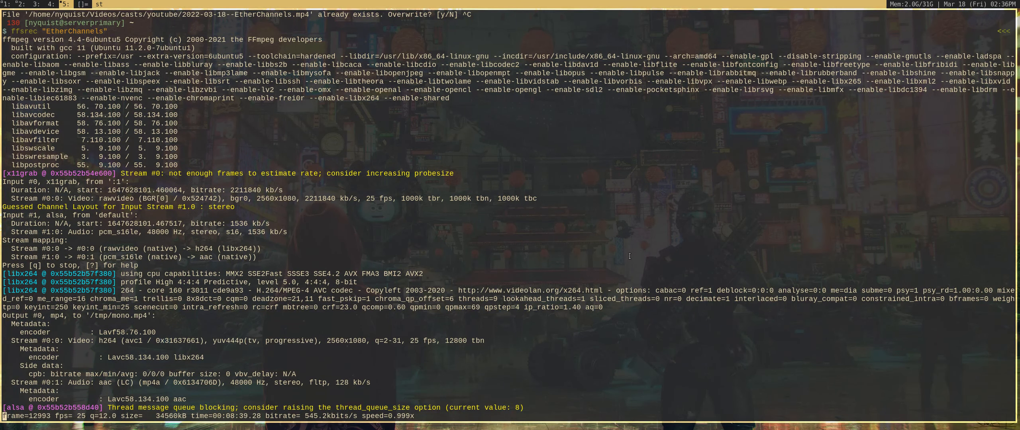